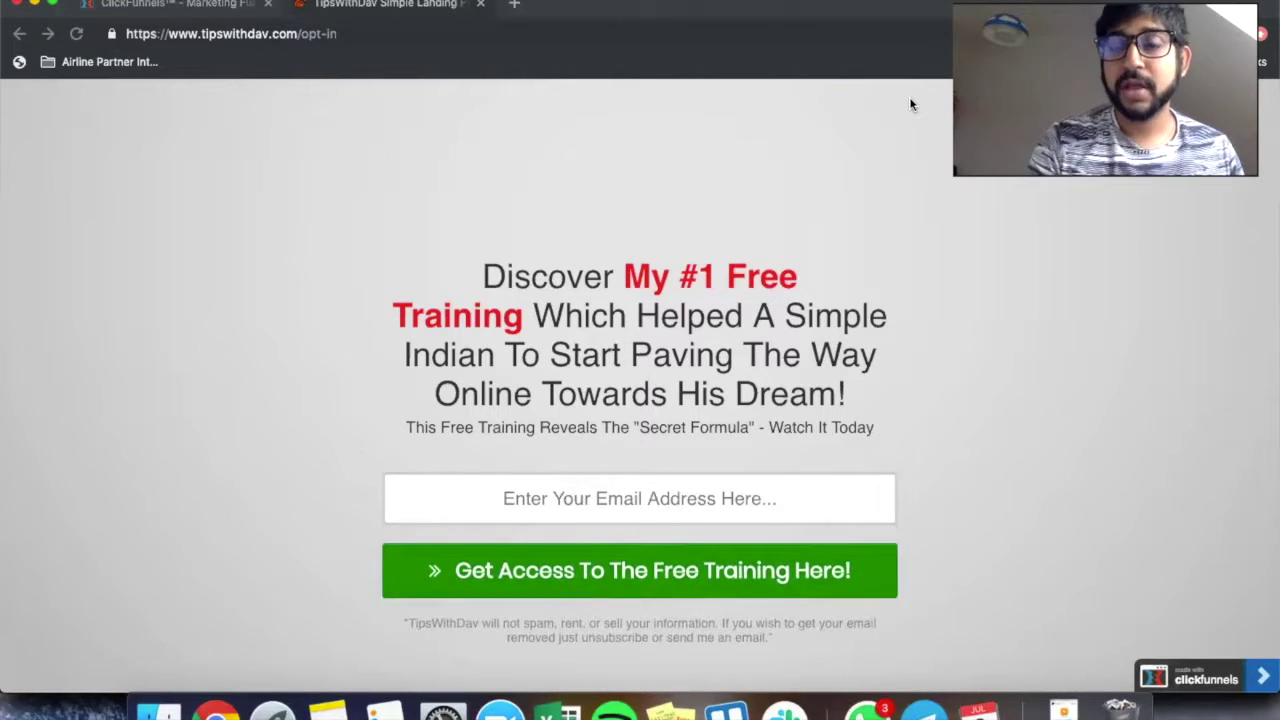
{"action": "scroll", "coordinate": [698, 248], "scroll_direction": "down", "scroll_amount": 1}
{"action": "scroll", "coordinate": [698, 252], "scroll_direction": "down", "scroll_amount": 2}
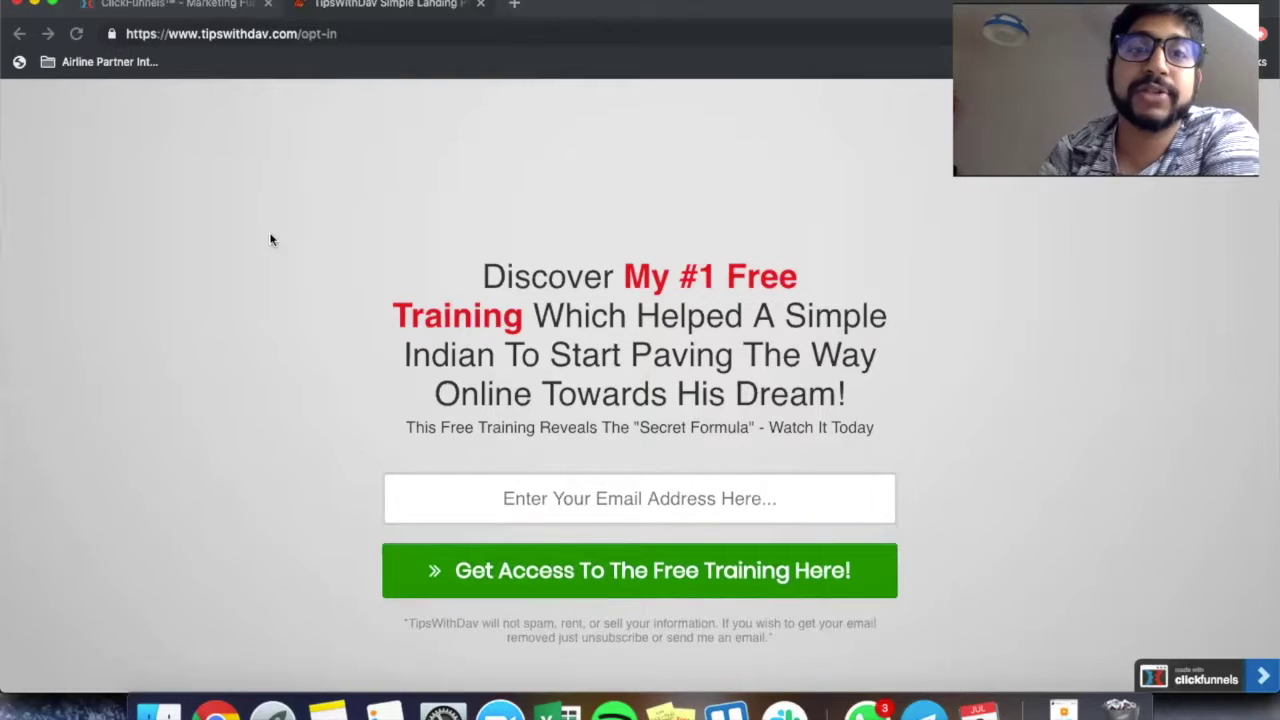
Switch to the ClickFunnels dashboard and start a new funnel with the Classic Funnel Builder.
{"action": "left_click", "coordinate": [178, 5]}
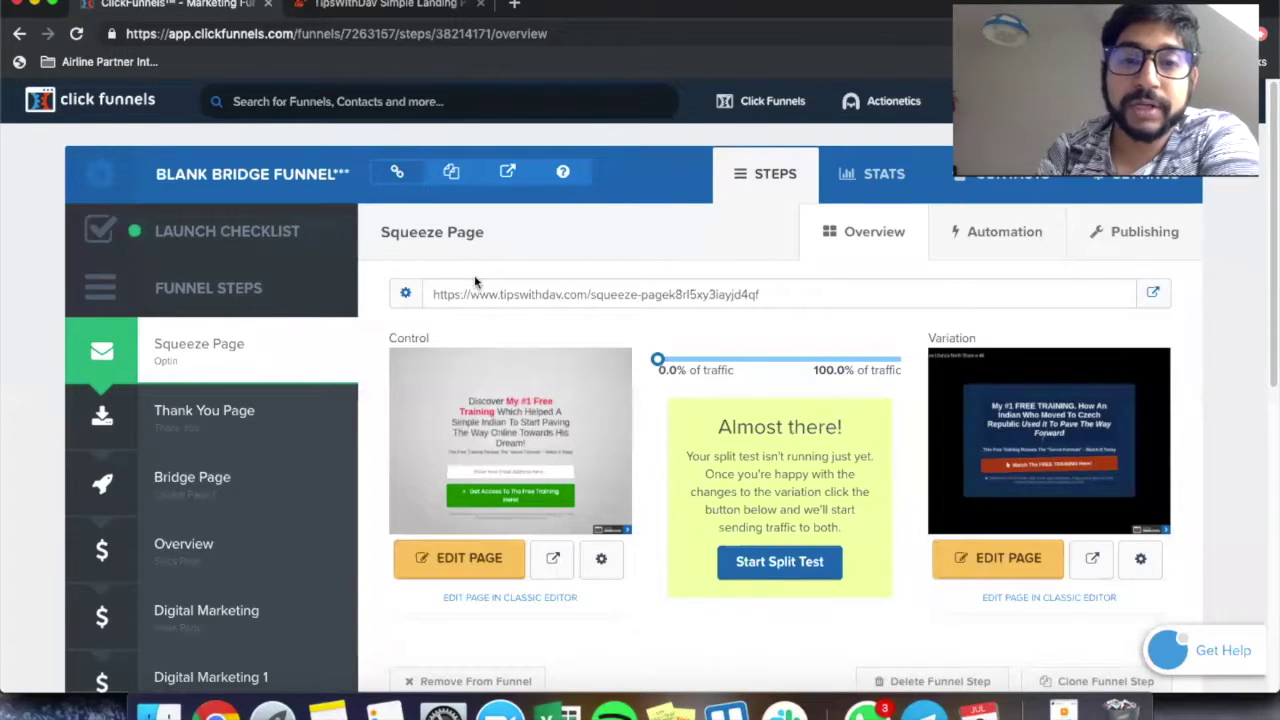
{"action": "mouse_move", "coordinate": [559, 399]}
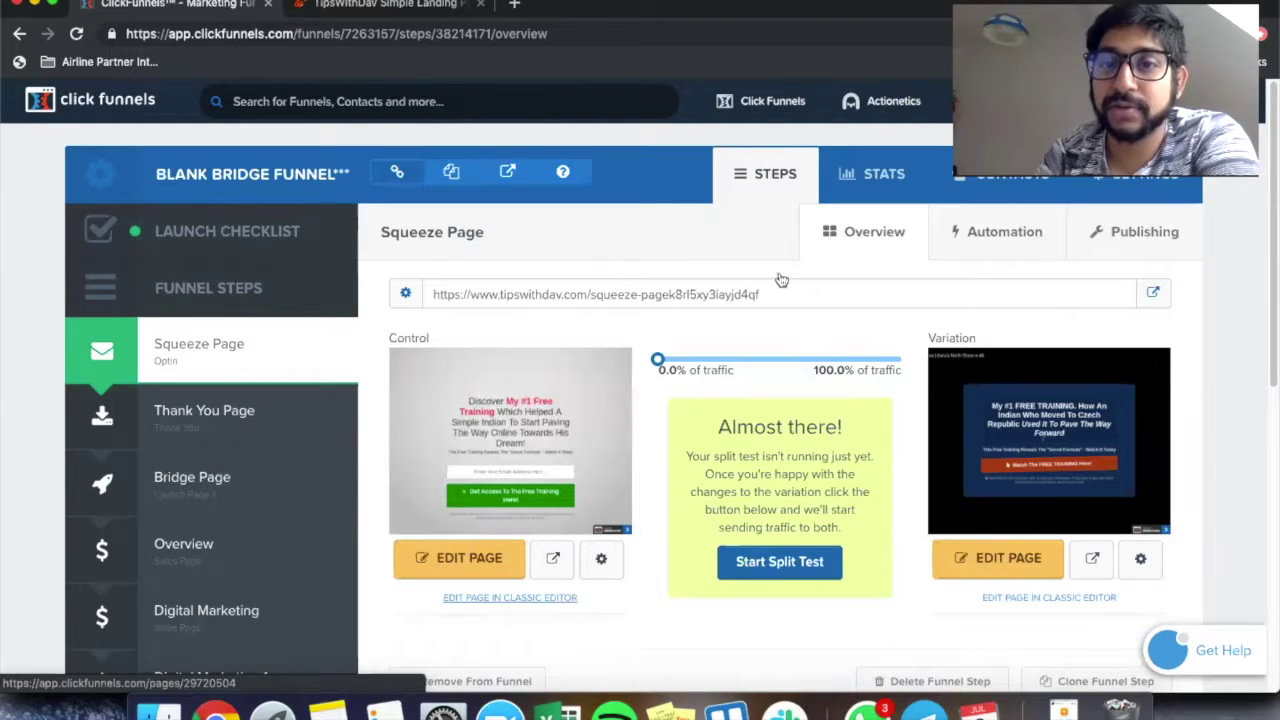
{"action": "mouse_move", "coordinate": [777, 103]}
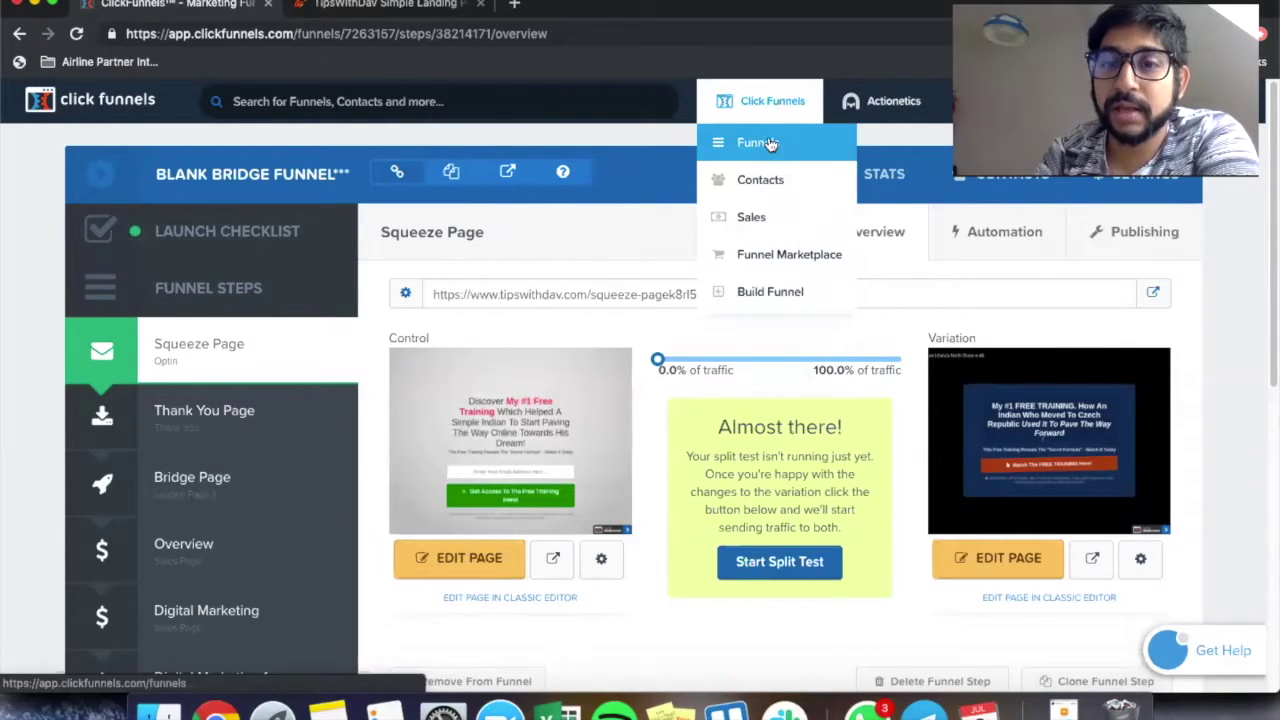
{"action": "left_click", "coordinate": [748, 302]}
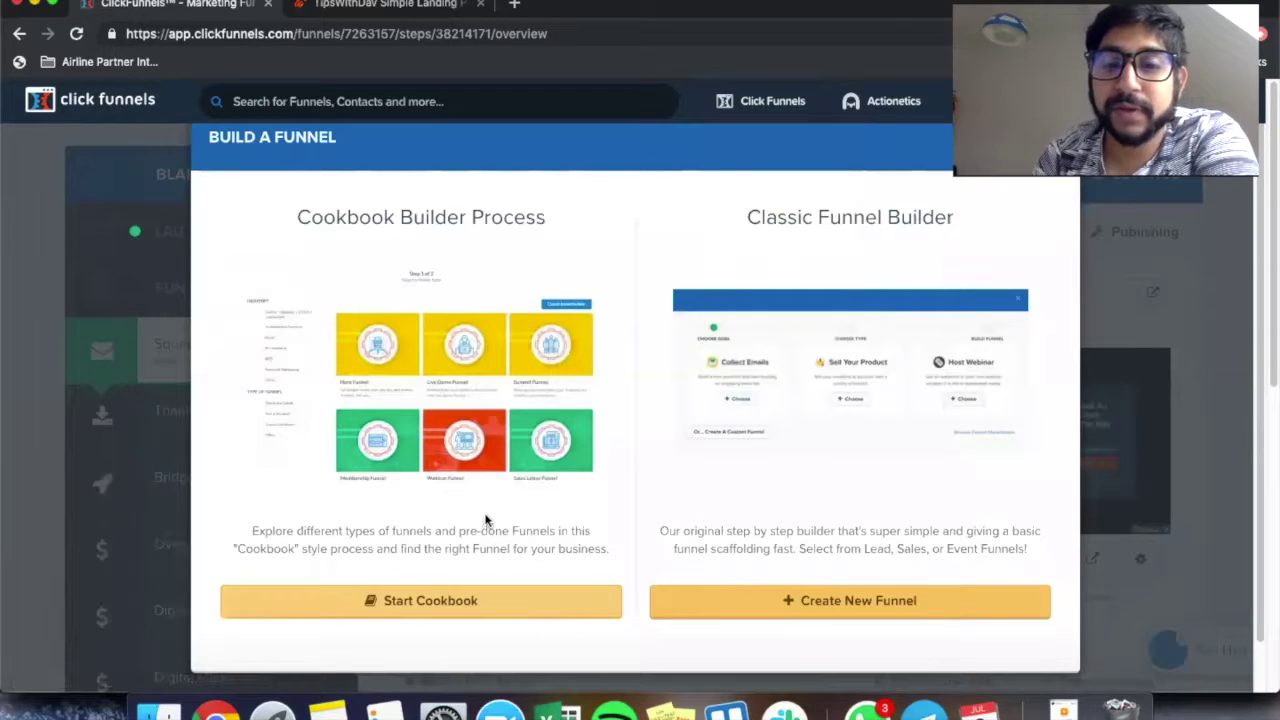
{"action": "left_click", "coordinate": [826, 604]}
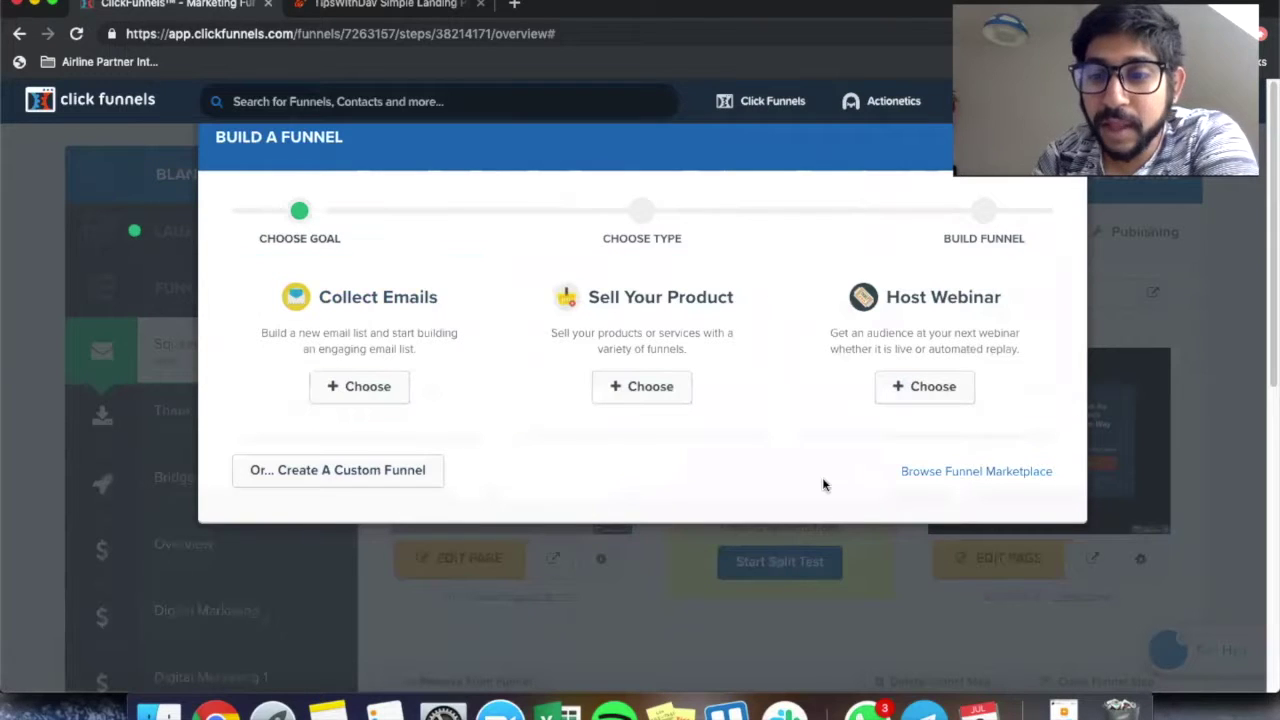
Open the funnel marketplace, look through its funnel templates by category, and close it again.
{"action": "left_click", "coordinate": [1017, 482]}
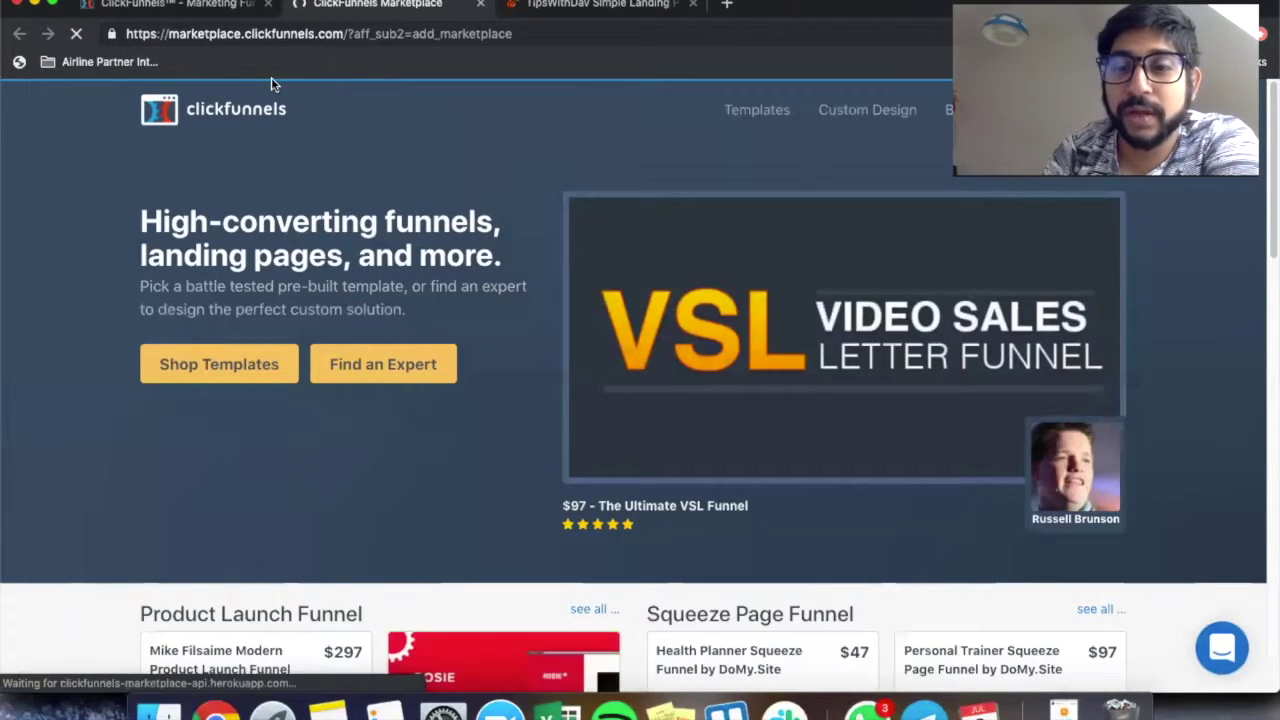
{"action": "scroll", "coordinate": [350, 245], "scroll_direction": "down", "scroll_amount": 3}
{"action": "scroll", "coordinate": [350, 245], "scroll_direction": "down", "scroll_amount": 5}
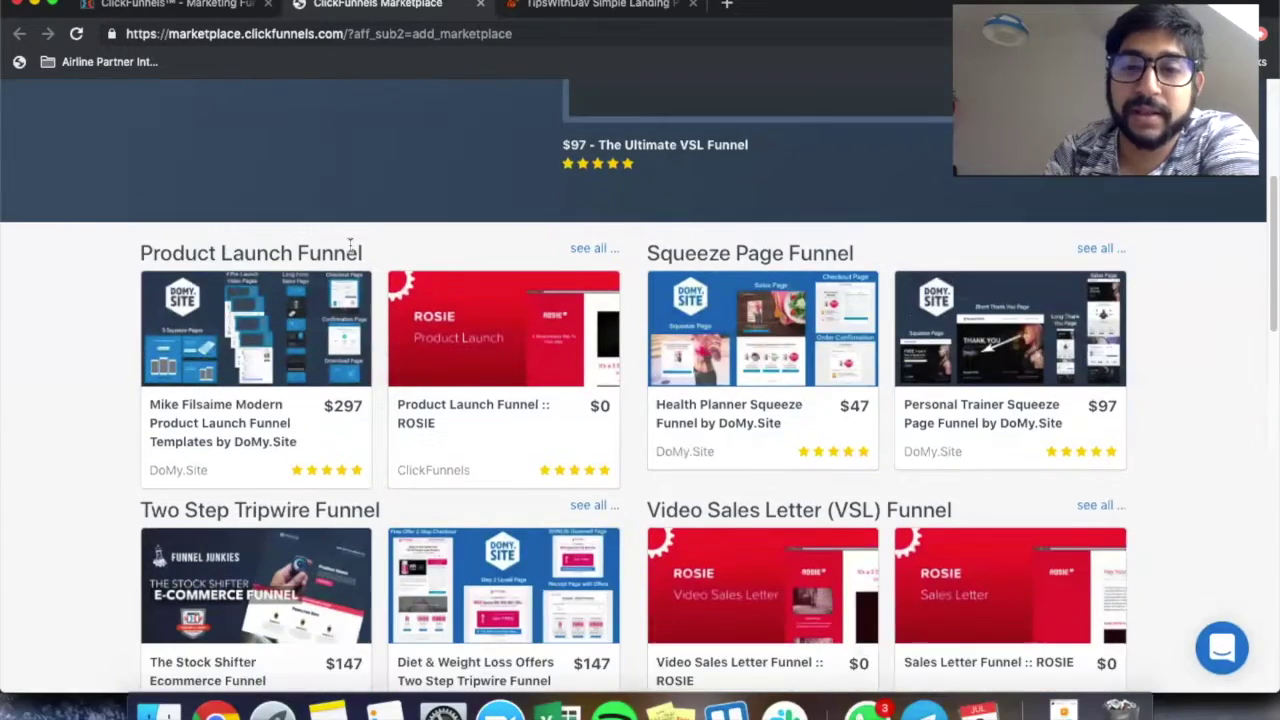
{"action": "scroll", "coordinate": [350, 251], "scroll_direction": "down", "scroll_amount": 5}
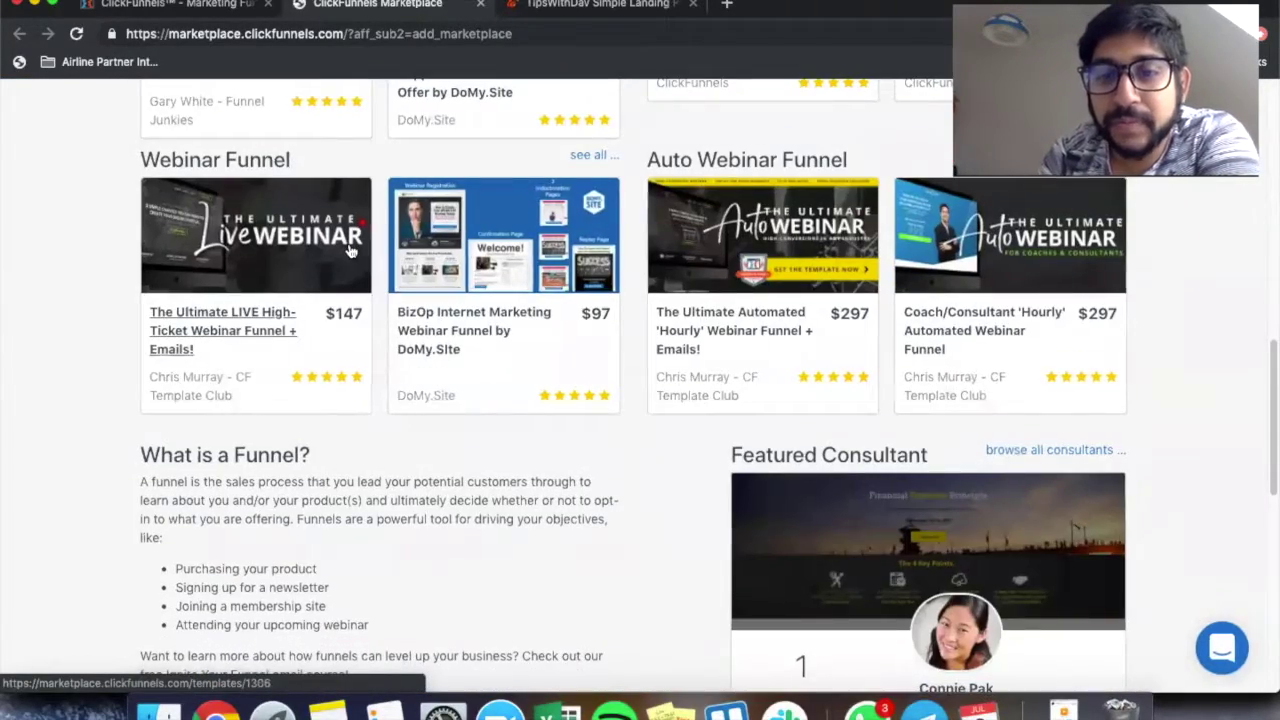
{"action": "scroll", "coordinate": [350, 250], "scroll_direction": "up", "scroll_amount": 15}
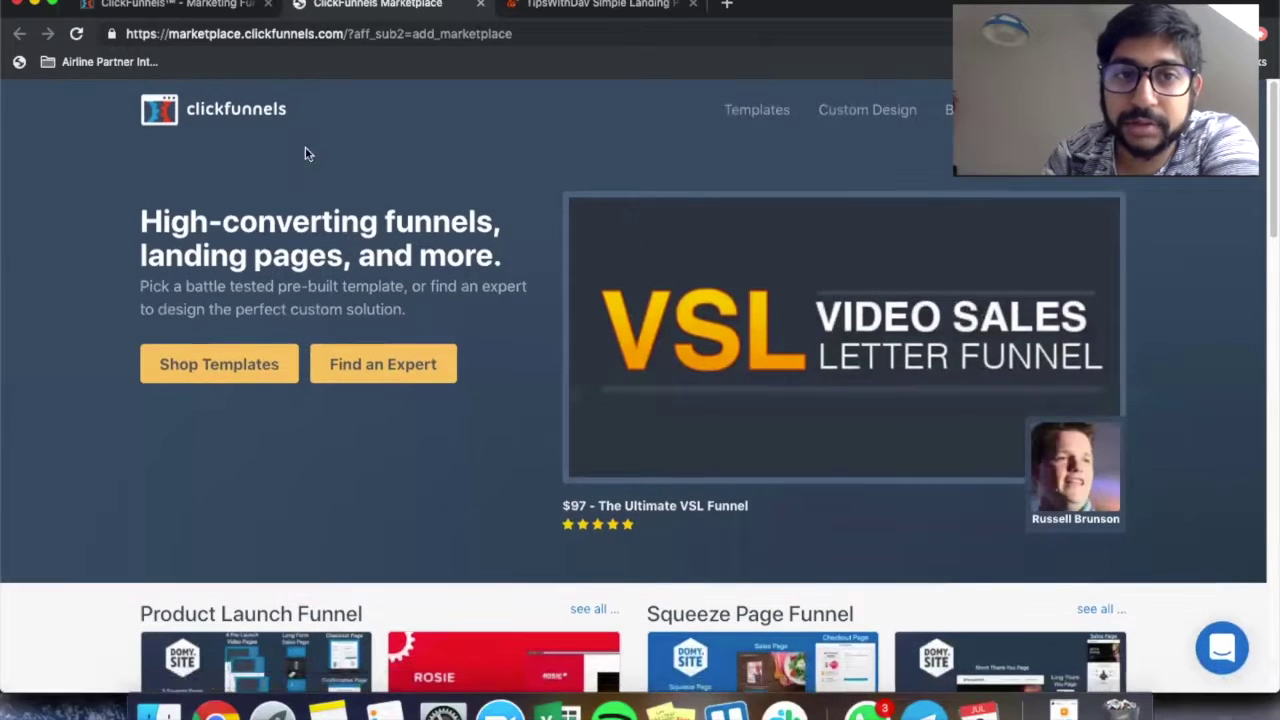
{"action": "left_click", "coordinate": [482, 6]}
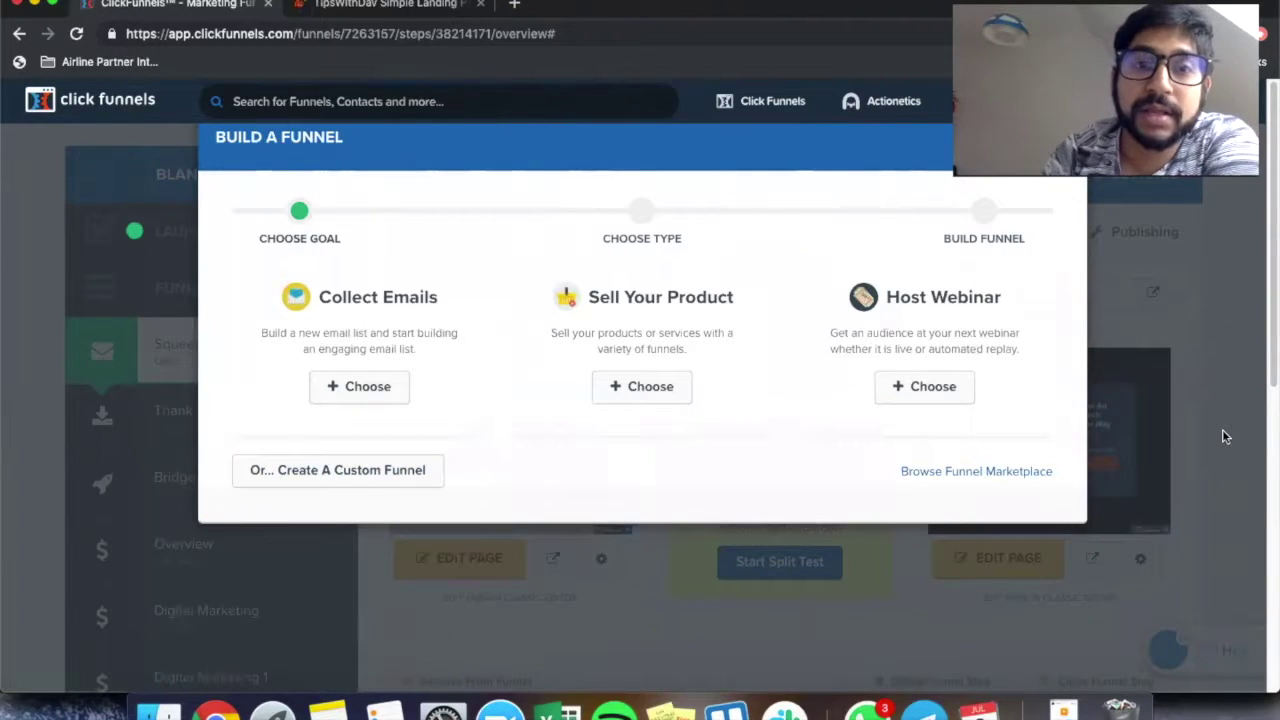
Leave the funnel builder for the list of all funnels and open the Blank Bridge Funnel.
{"action": "mouse_move", "coordinate": [758, 105]}
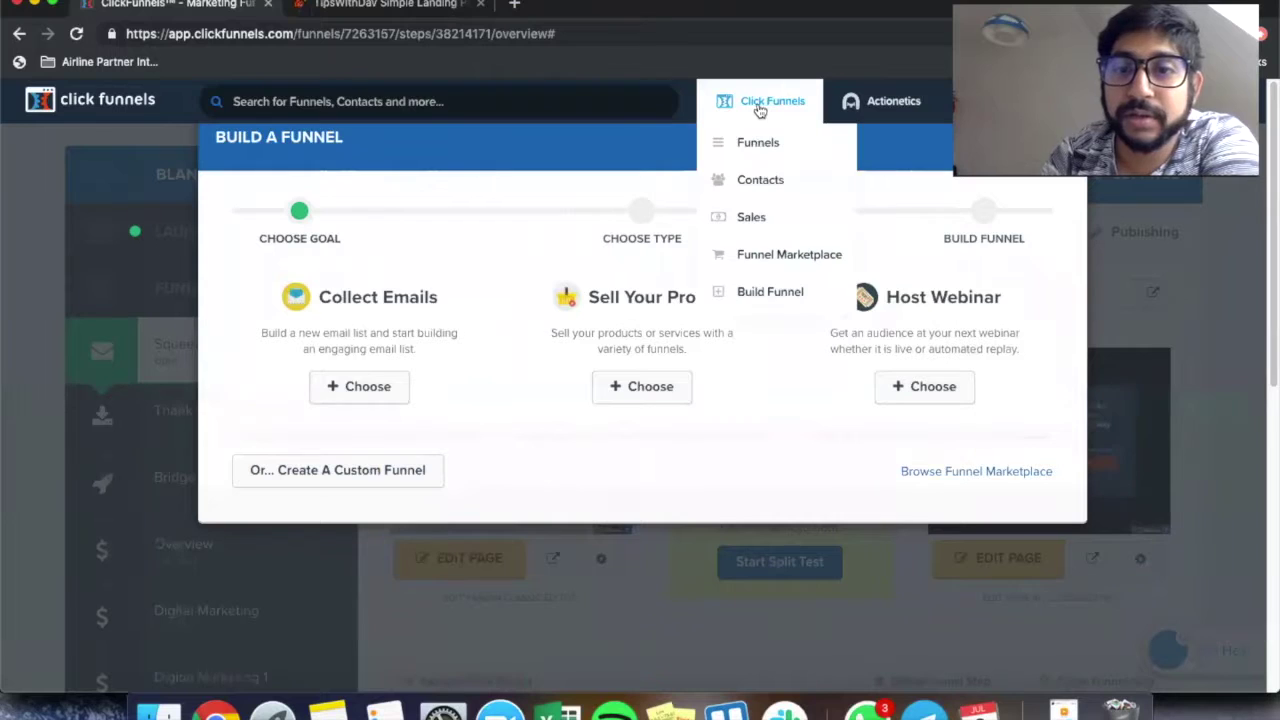
{"action": "left_click", "coordinate": [760, 293]}
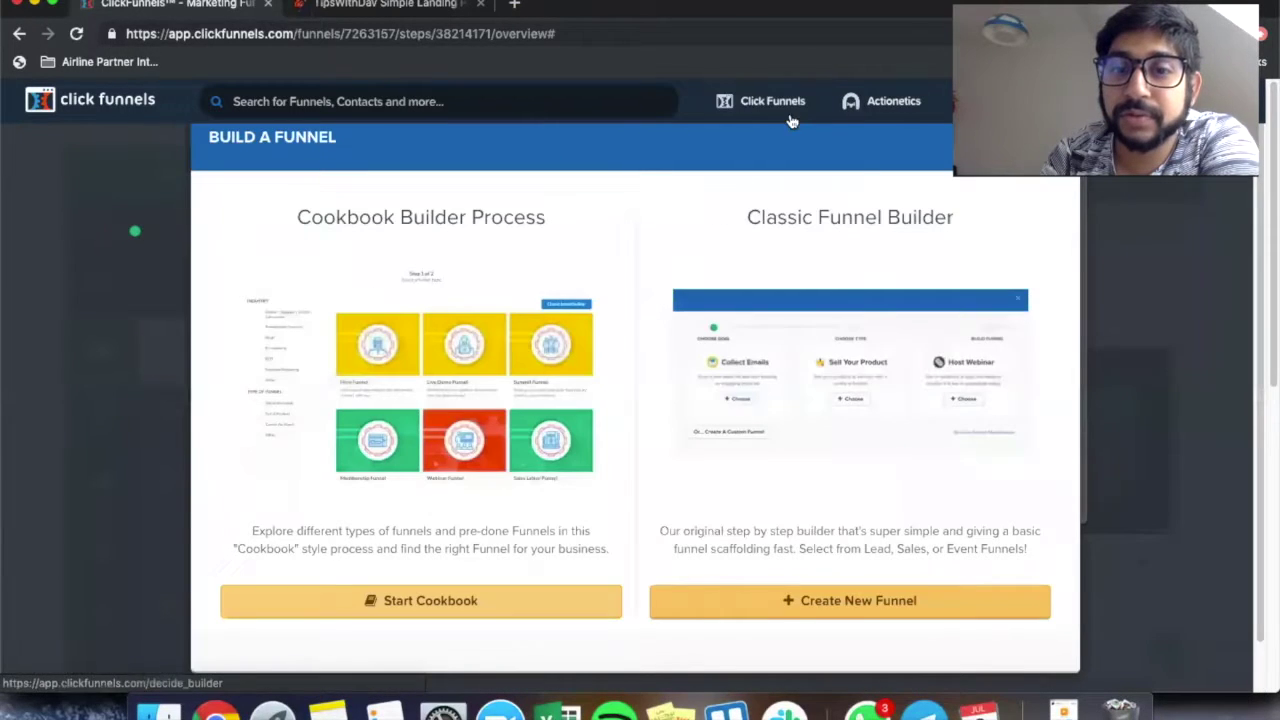
{"action": "left_click", "coordinate": [740, 150]}
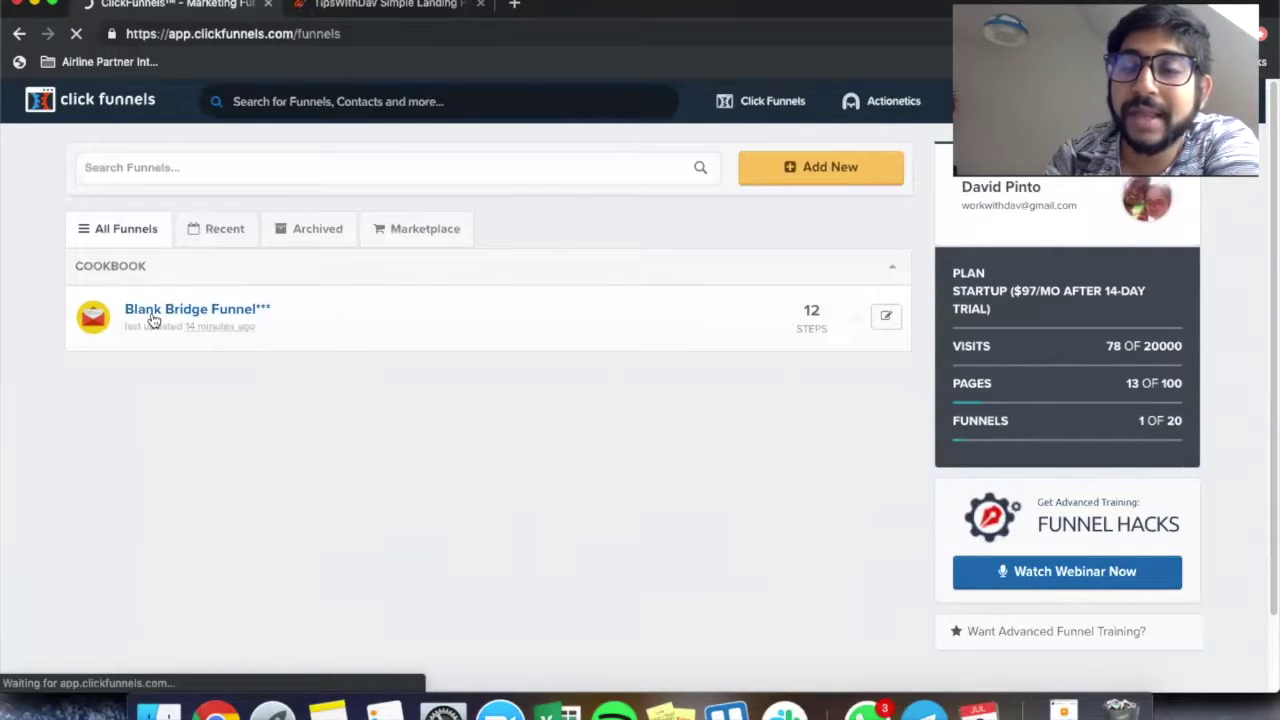
{"action": "left_click", "coordinate": [152, 312]}
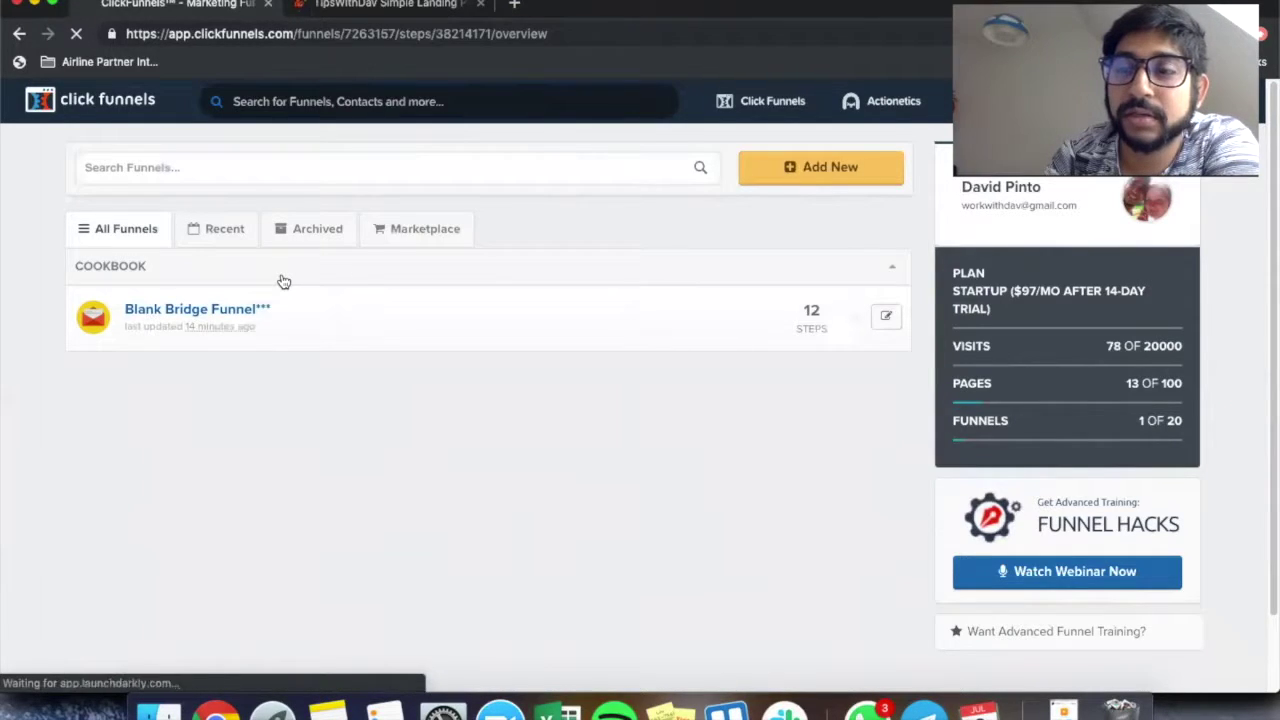
Add a new step named "fake step" to the Blank Bridge Funnel.
{"action": "scroll", "coordinate": [282, 281], "scroll_direction": "down", "scroll_amount": 10}
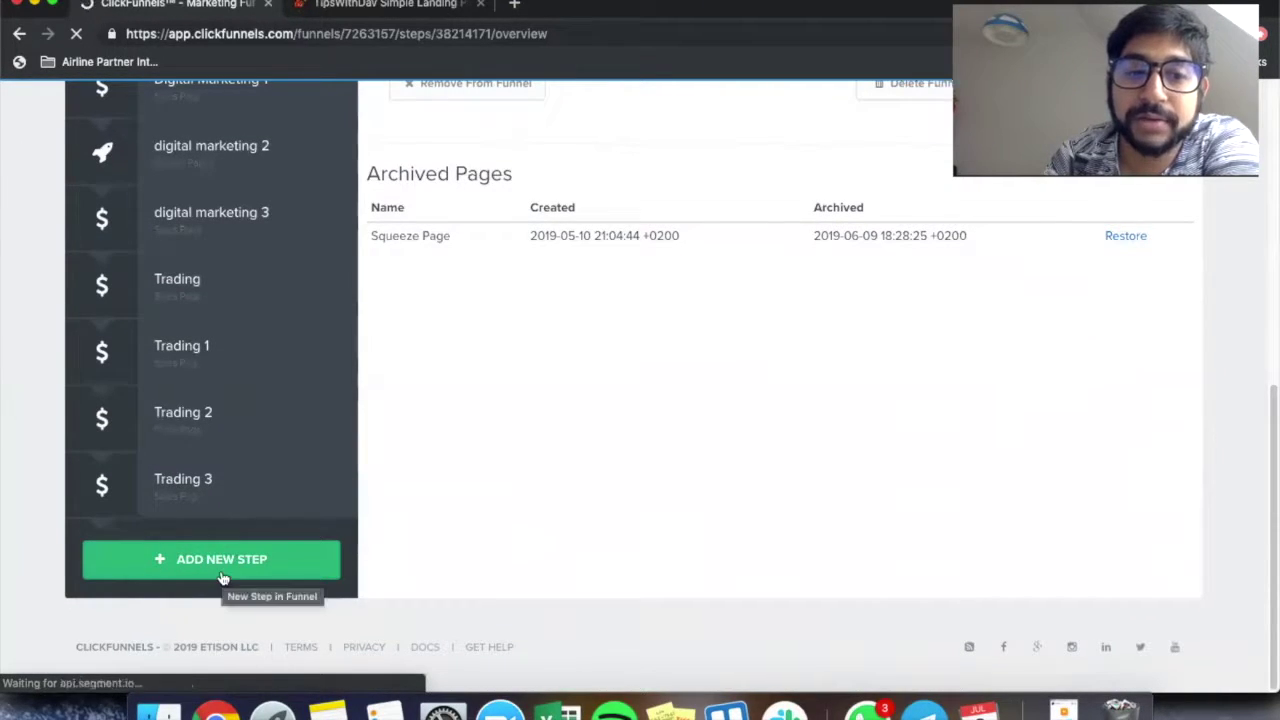
{"action": "left_click", "coordinate": [221, 577]}
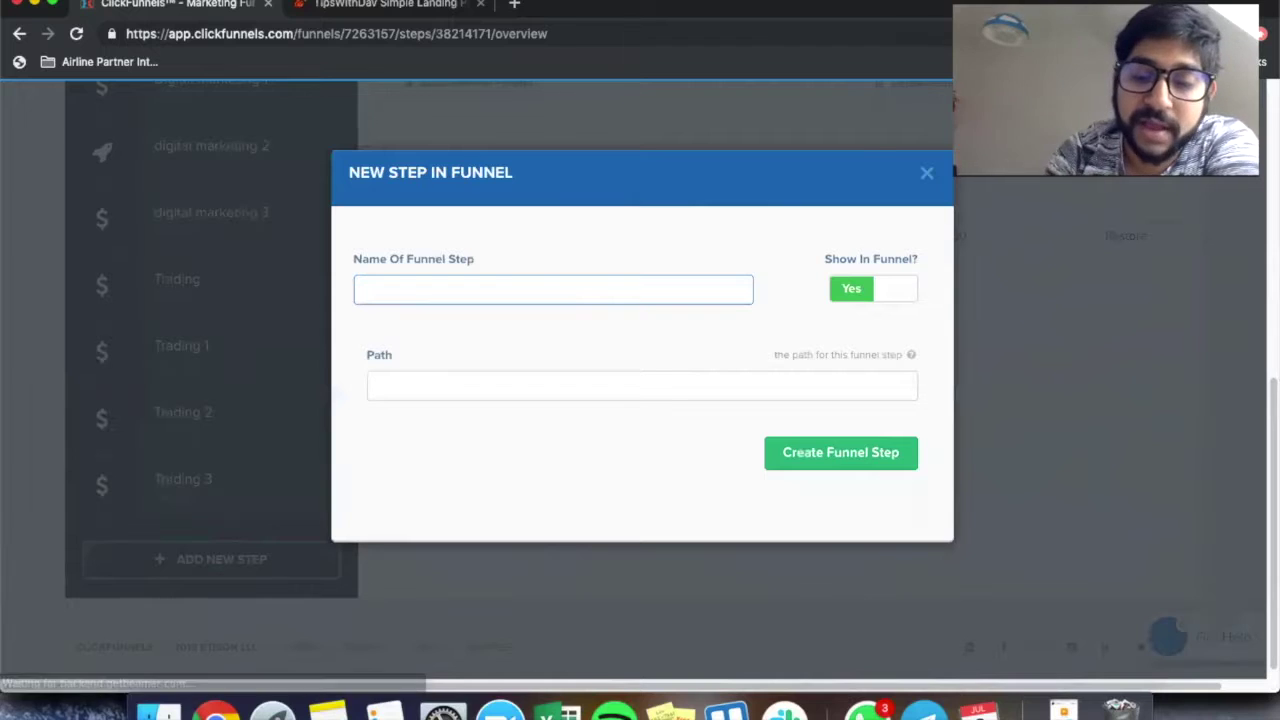
{"action": "type", "text": "fake step"}
{"action": "key", "text": "Return"}
{"action": "left_click", "coordinate": [648, 388]}
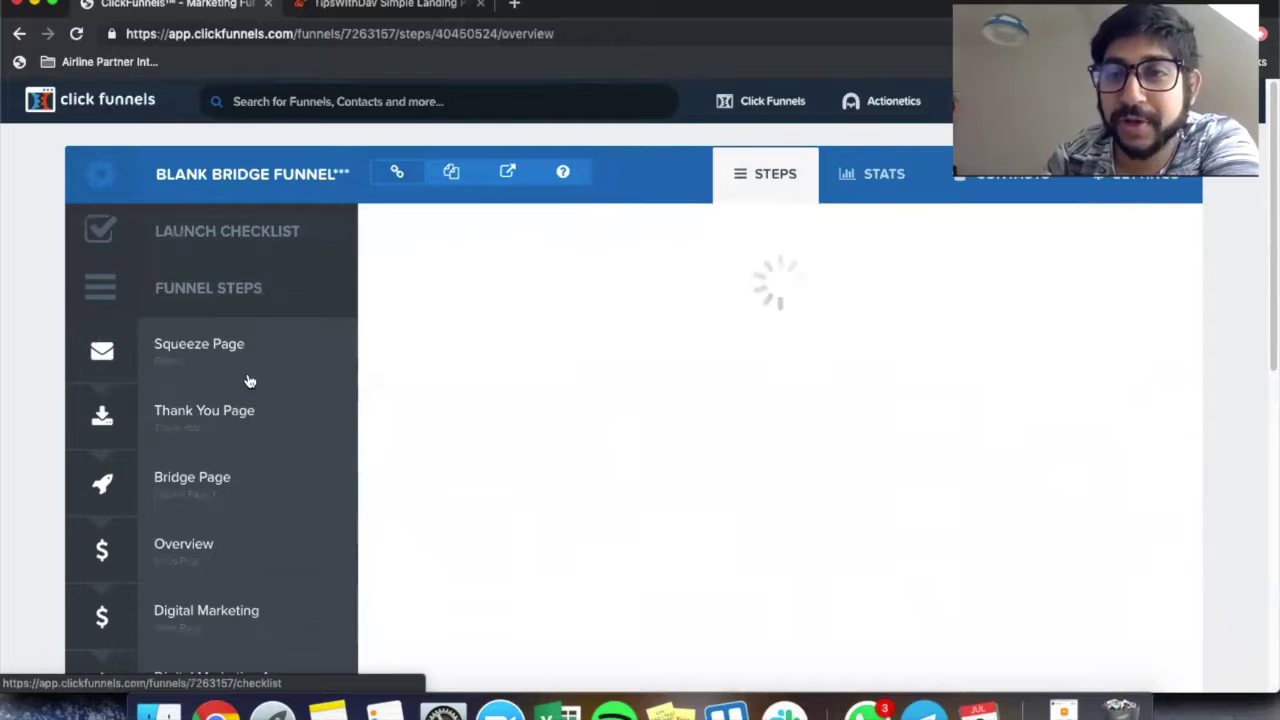
Look through the email optin templates offered for the new funnel step, from the Mother Funnel pages to the simple optin layouts.
{"action": "scroll", "coordinate": [249, 380], "scroll_direction": "down", "scroll_amount": 5}
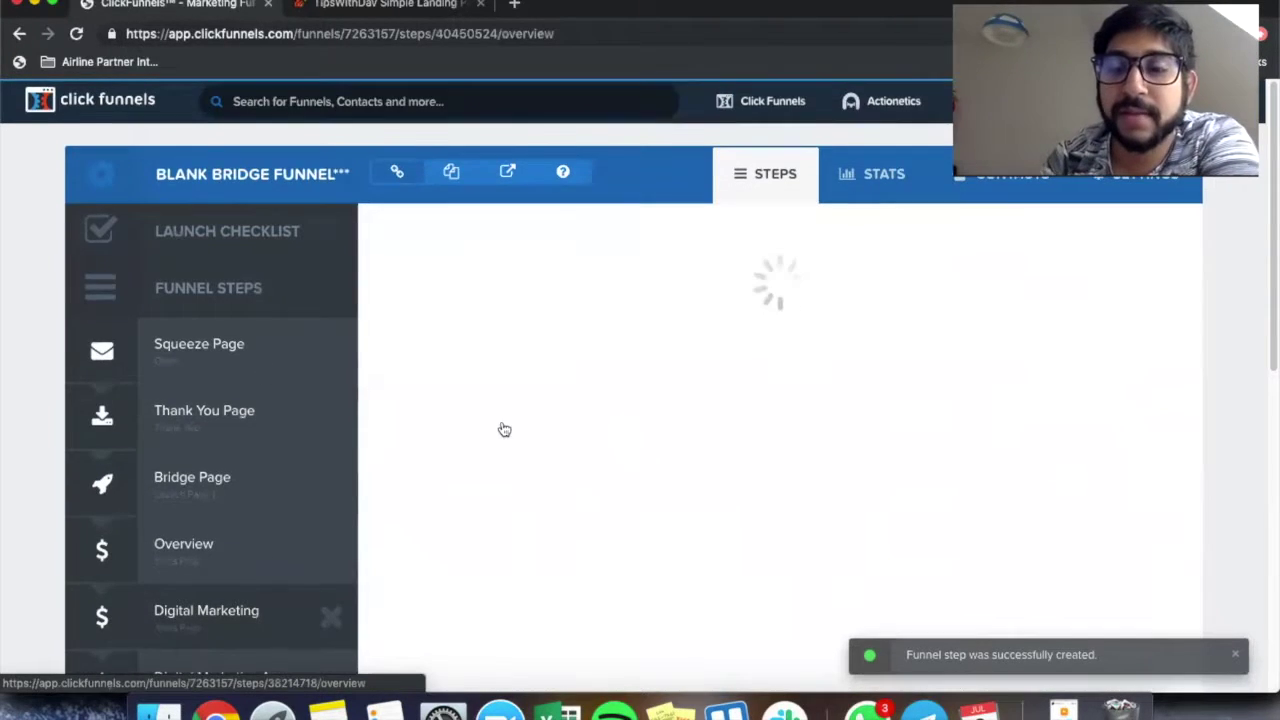
{"action": "scroll", "coordinate": [502, 425], "scroll_direction": "down", "scroll_amount": 10}
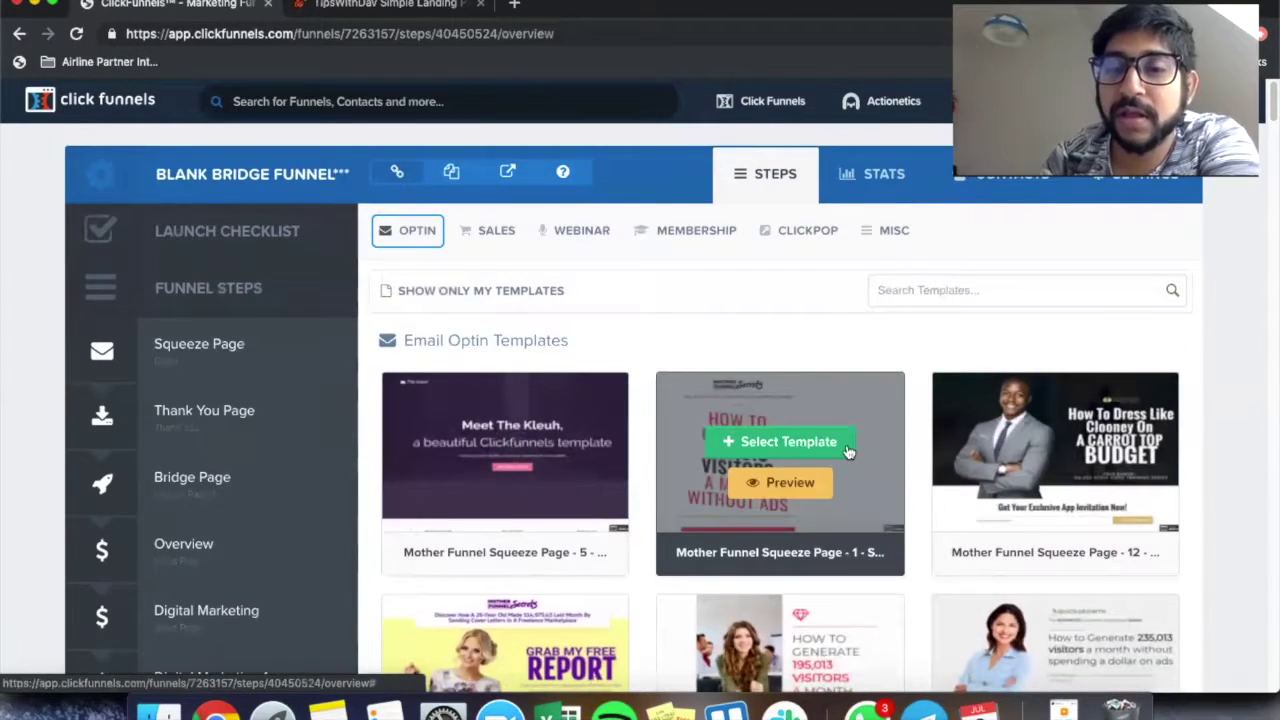
{"action": "scroll", "coordinate": [847, 450], "scroll_direction": "down", "scroll_amount": 3}
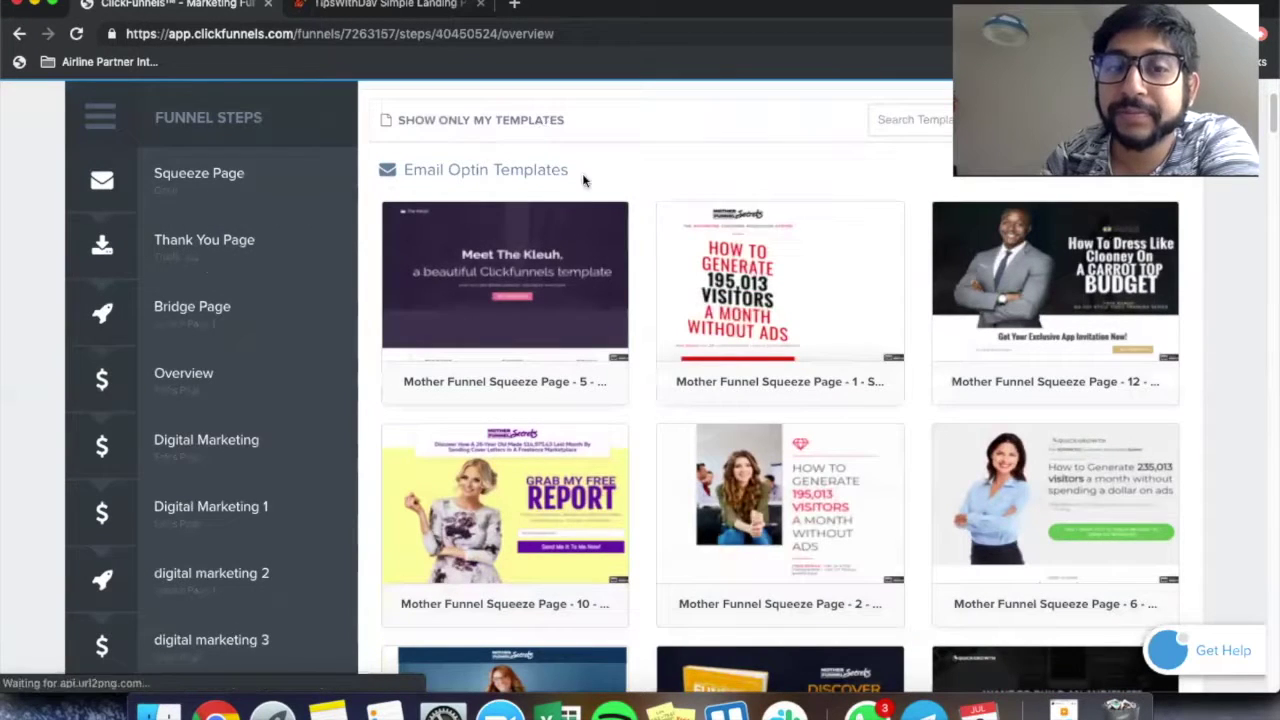
{"action": "scroll", "coordinate": [563, 497], "scroll_direction": "down", "scroll_amount": 4}
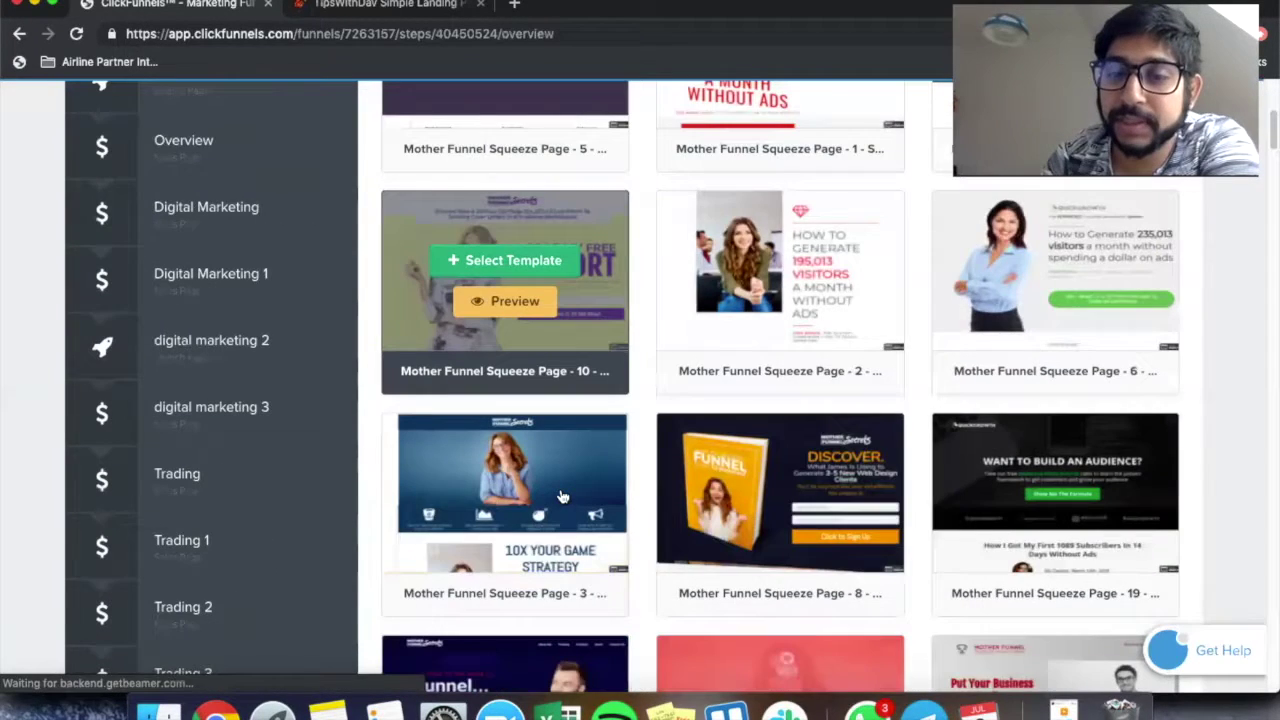
{"action": "scroll", "coordinate": [563, 497], "scroll_direction": "down", "scroll_amount": 12}
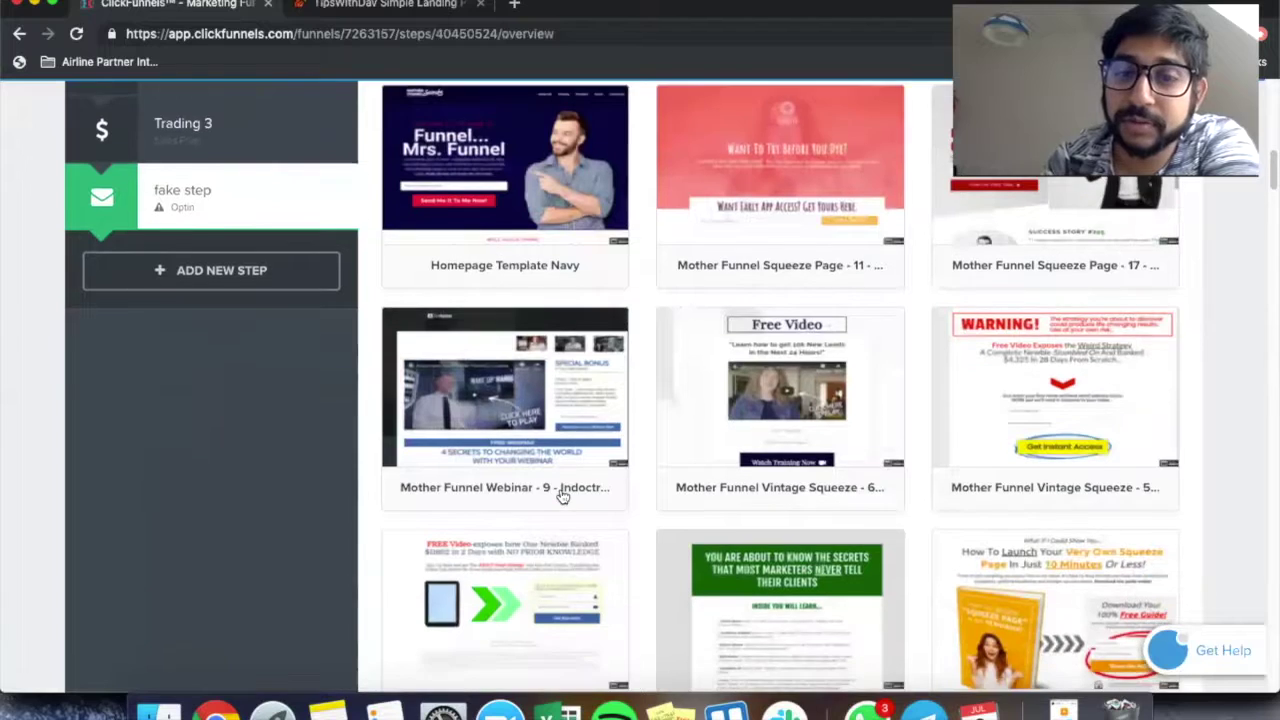
{"action": "scroll", "coordinate": [563, 497], "scroll_direction": "down", "scroll_amount": 1}
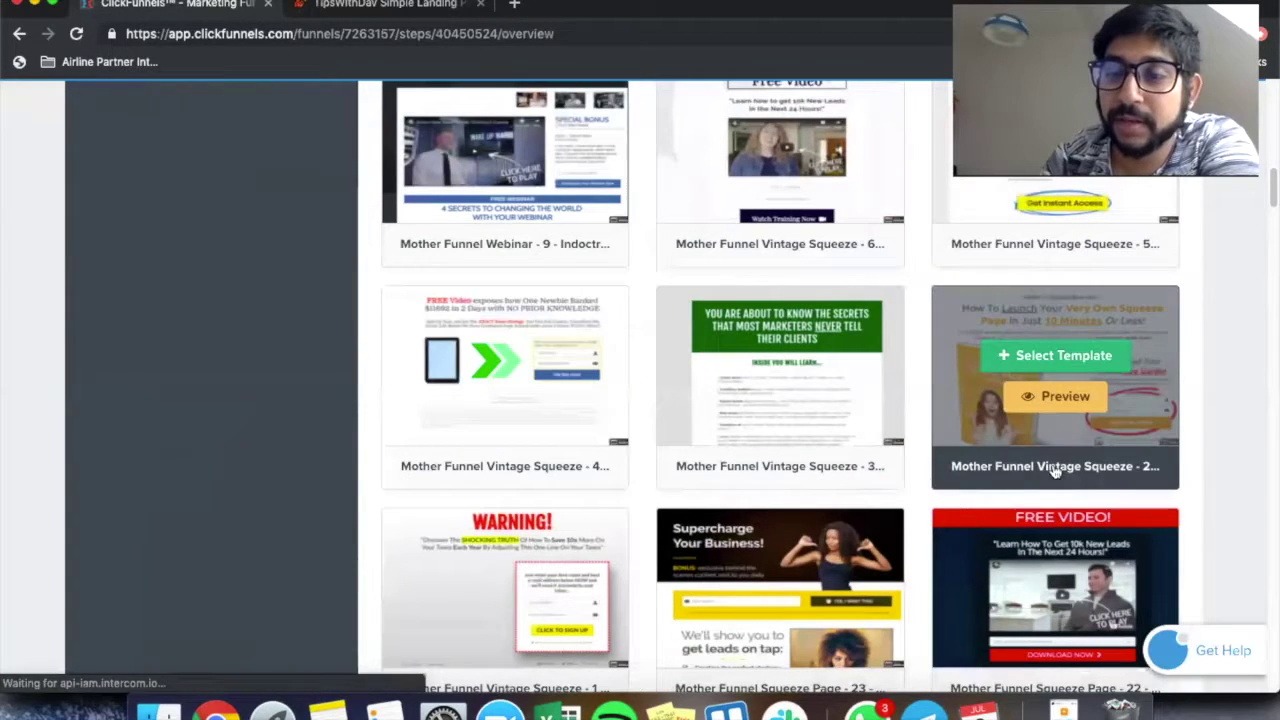
{"action": "scroll", "coordinate": [868, 440], "scroll_direction": "down", "scroll_amount": 15}
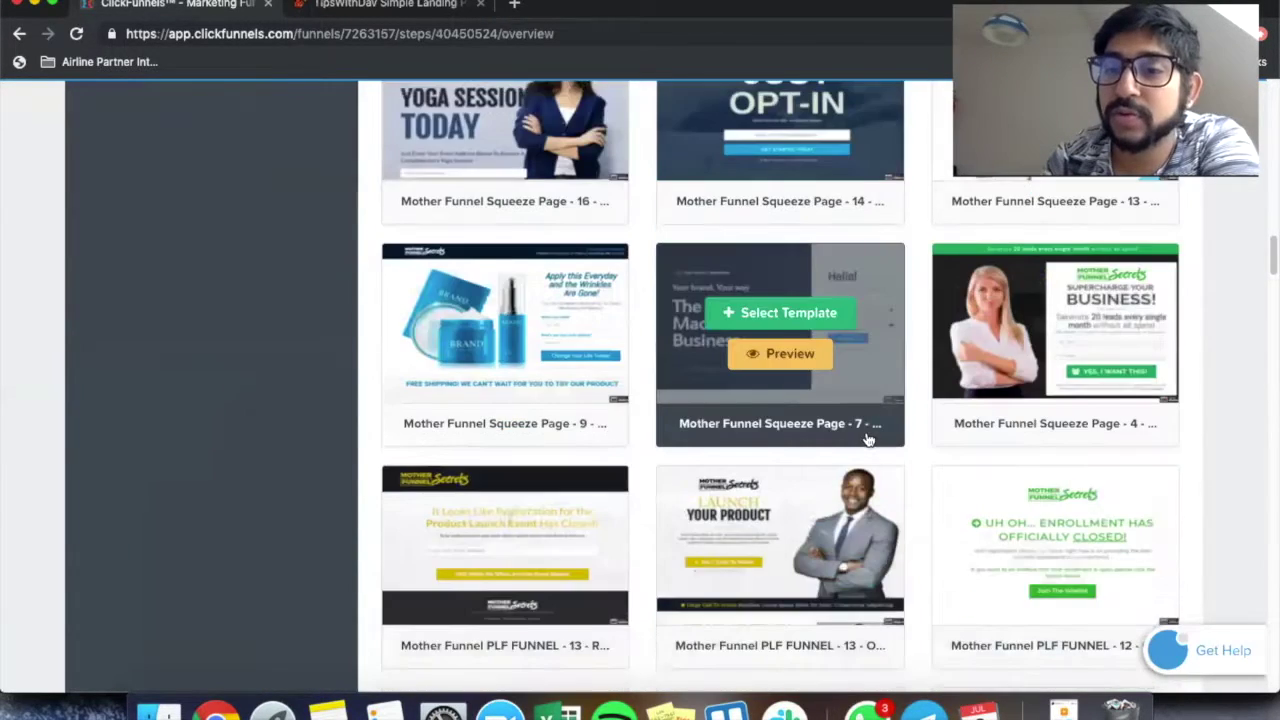
{"action": "scroll", "coordinate": [868, 440], "scroll_direction": "down", "scroll_amount": 8}
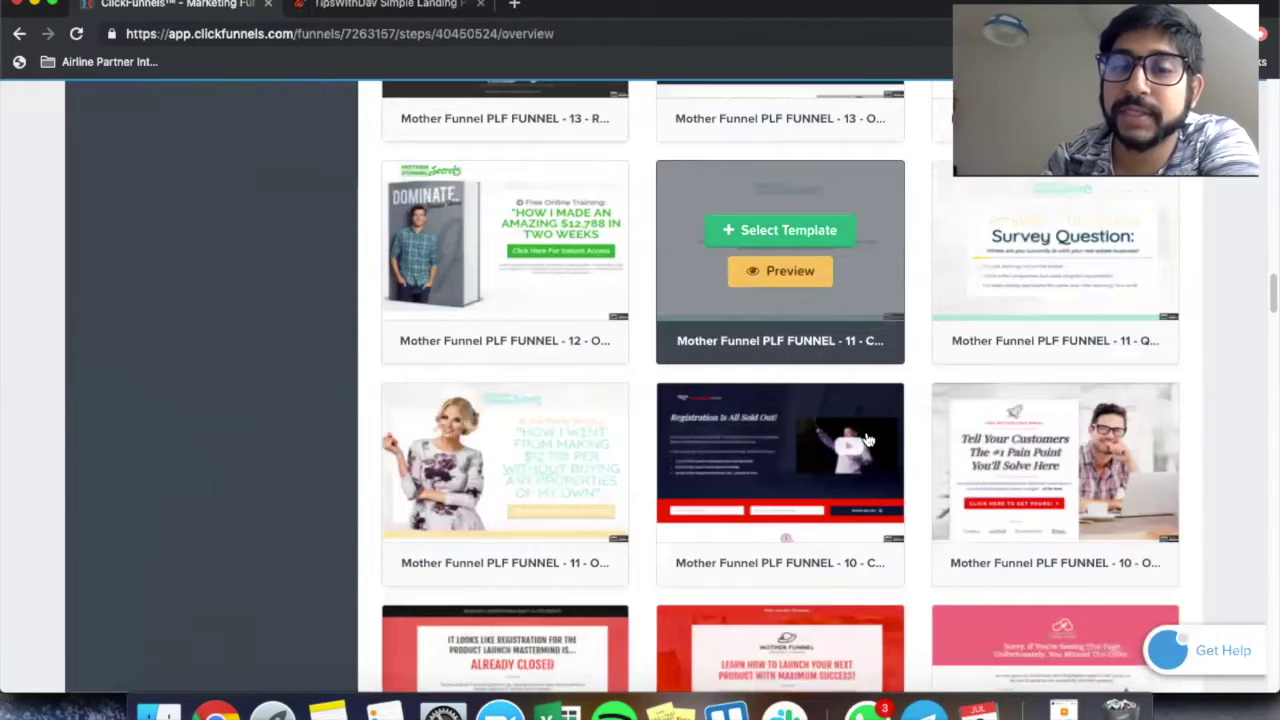
{"action": "scroll", "coordinate": [868, 440], "scroll_direction": "down", "scroll_amount": 5}
{"action": "scroll", "coordinate": [868, 440], "scroll_direction": "up", "scroll_amount": 6}
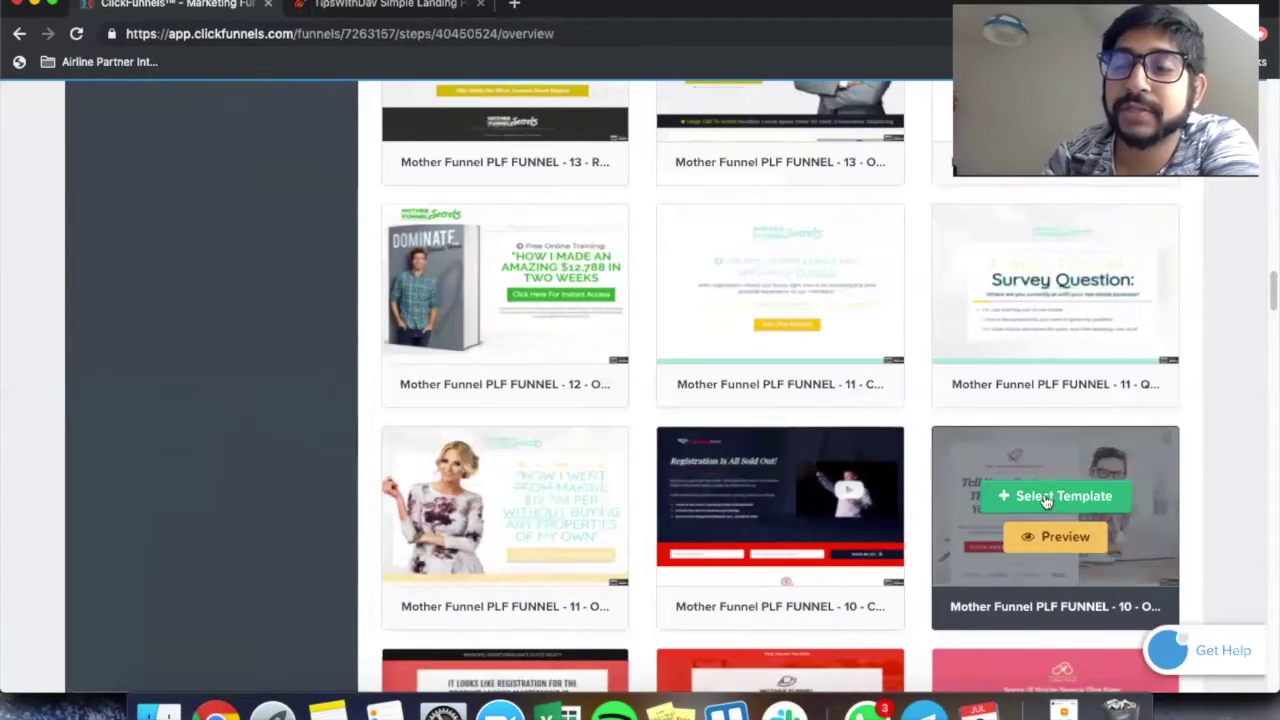
{"action": "scroll", "coordinate": [636, 489], "scroll_direction": "down", "scroll_amount": 7}
{"action": "scroll", "coordinate": [636, 489], "scroll_direction": "up", "scroll_amount": 1}
{"action": "scroll", "coordinate": [636, 489], "scroll_direction": "down", "scroll_amount": 18}
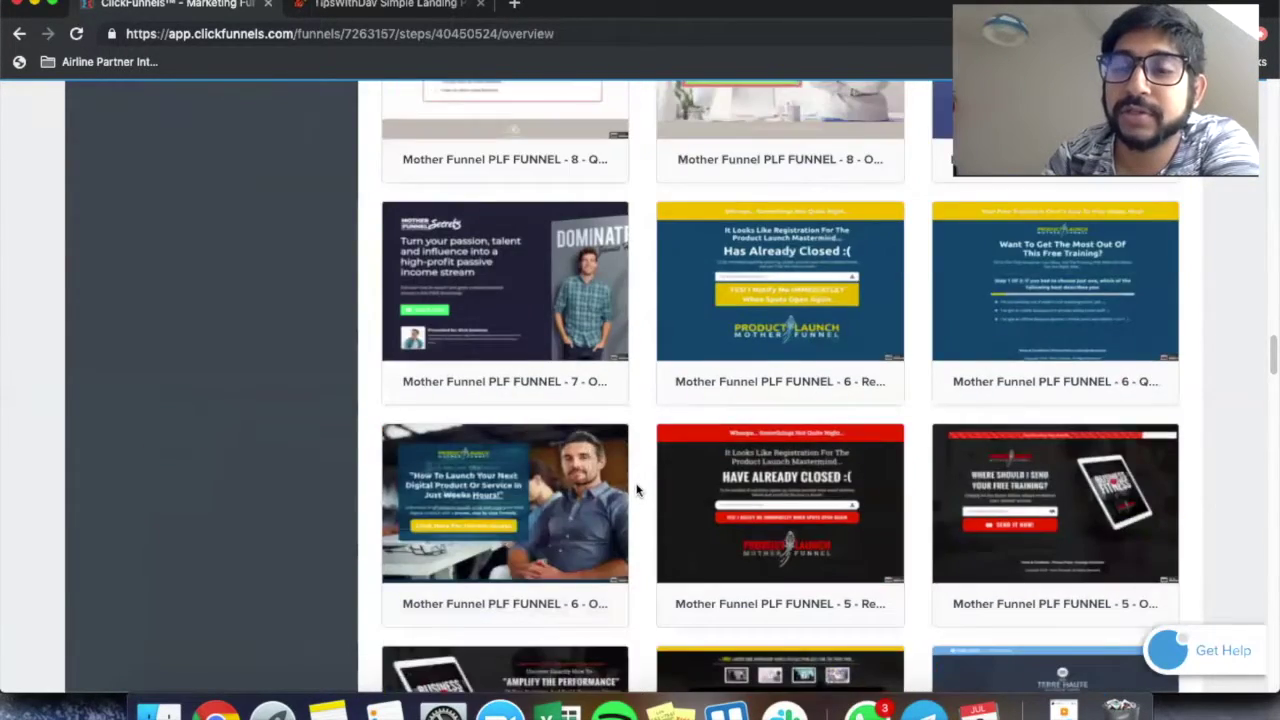
{"action": "scroll", "coordinate": [636, 489], "scroll_direction": "down", "scroll_amount": 18}
{"action": "scroll", "coordinate": [636, 489], "scroll_direction": "up", "scroll_amount": 5}
{"action": "scroll", "coordinate": [636, 489], "scroll_direction": "down", "scroll_amount": 12}
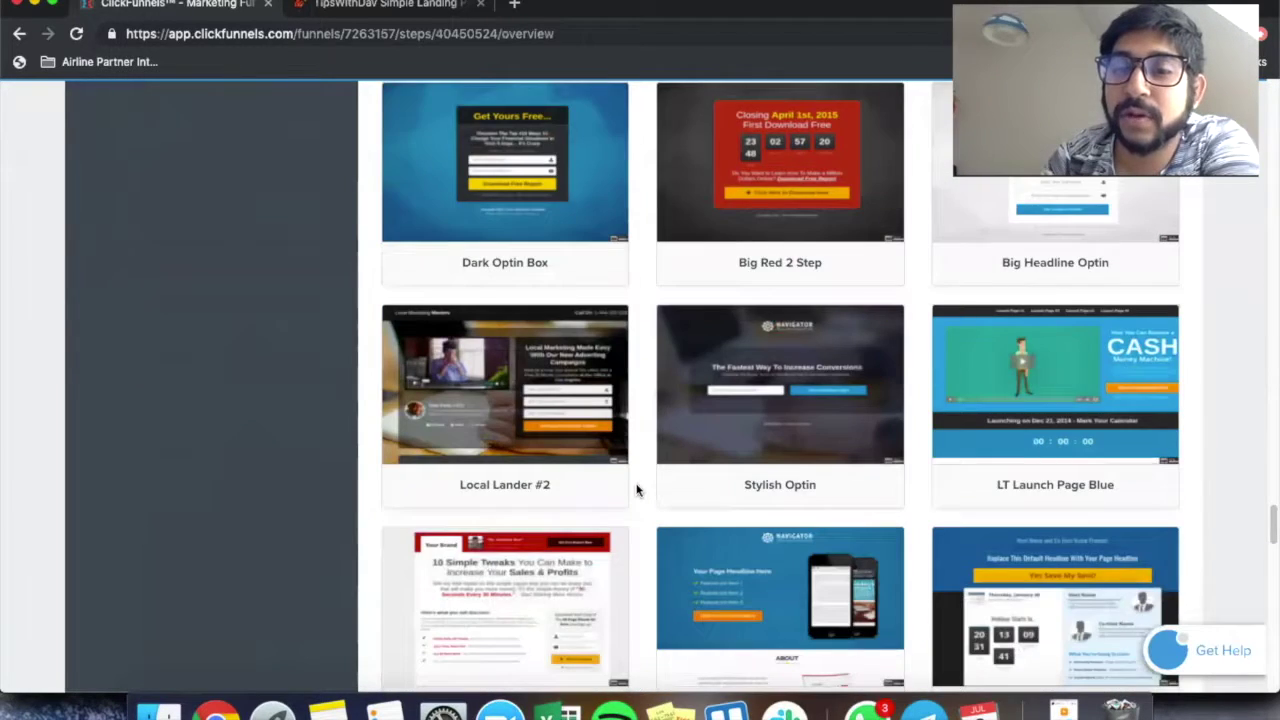
{"action": "scroll", "coordinate": [636, 489], "scroll_direction": "down", "scroll_amount": 20}
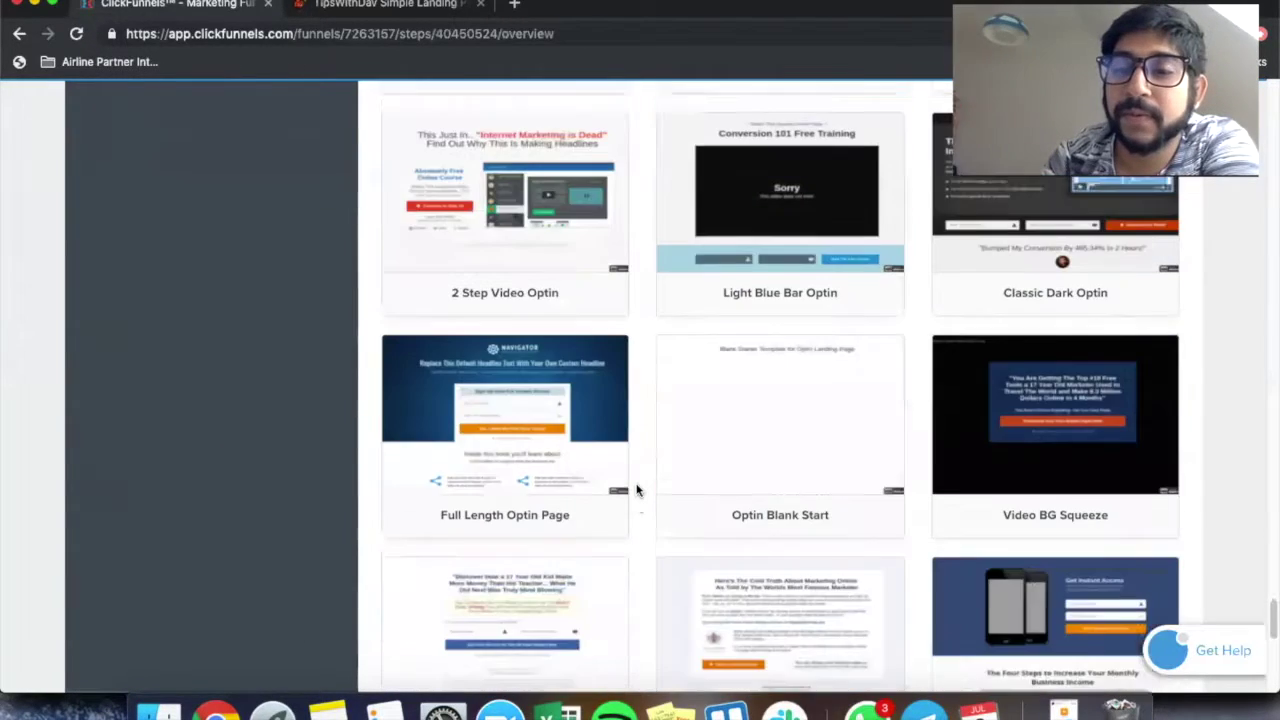
{"action": "scroll", "coordinate": [636, 489], "scroll_direction": "down", "scroll_amount": 15}
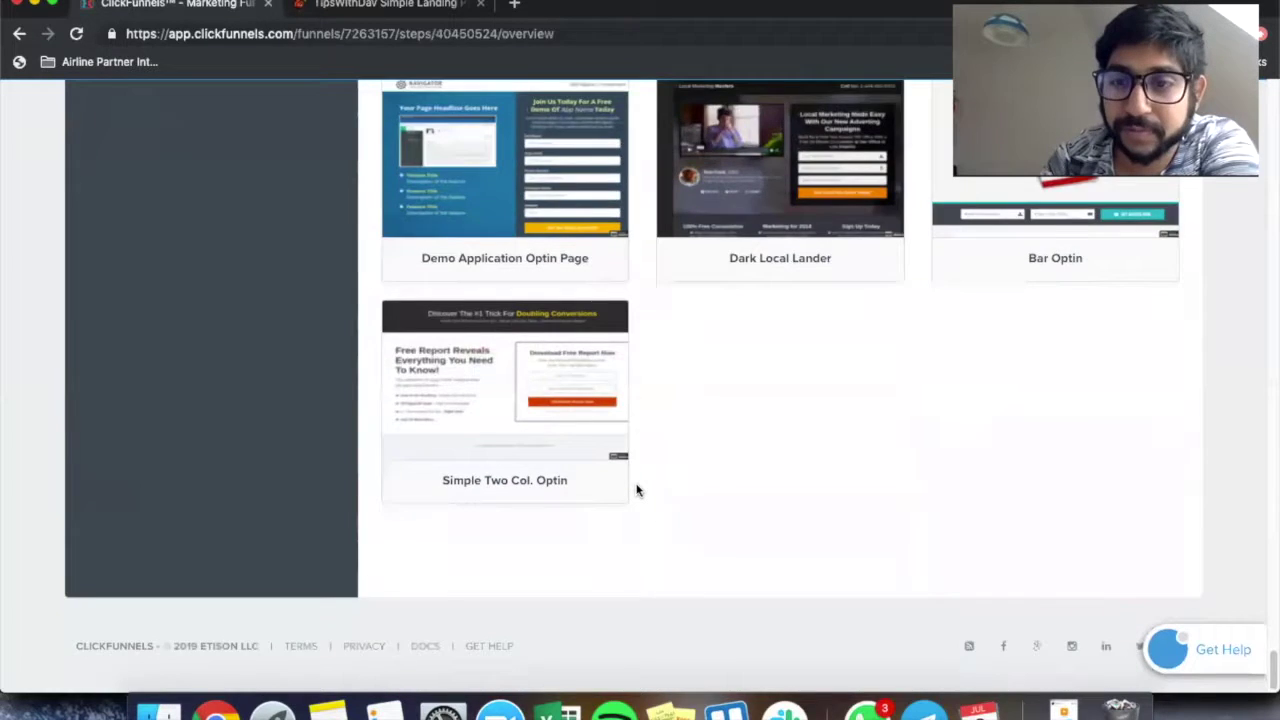
{"action": "scroll", "coordinate": [636, 489], "scroll_direction": "up", "scroll_amount": 14}
{"action": "scroll", "coordinate": [636, 489], "scroll_direction": "down", "scroll_amount": 5}
{"action": "scroll", "coordinate": [636, 489], "scroll_direction": "up", "scroll_amount": 2}
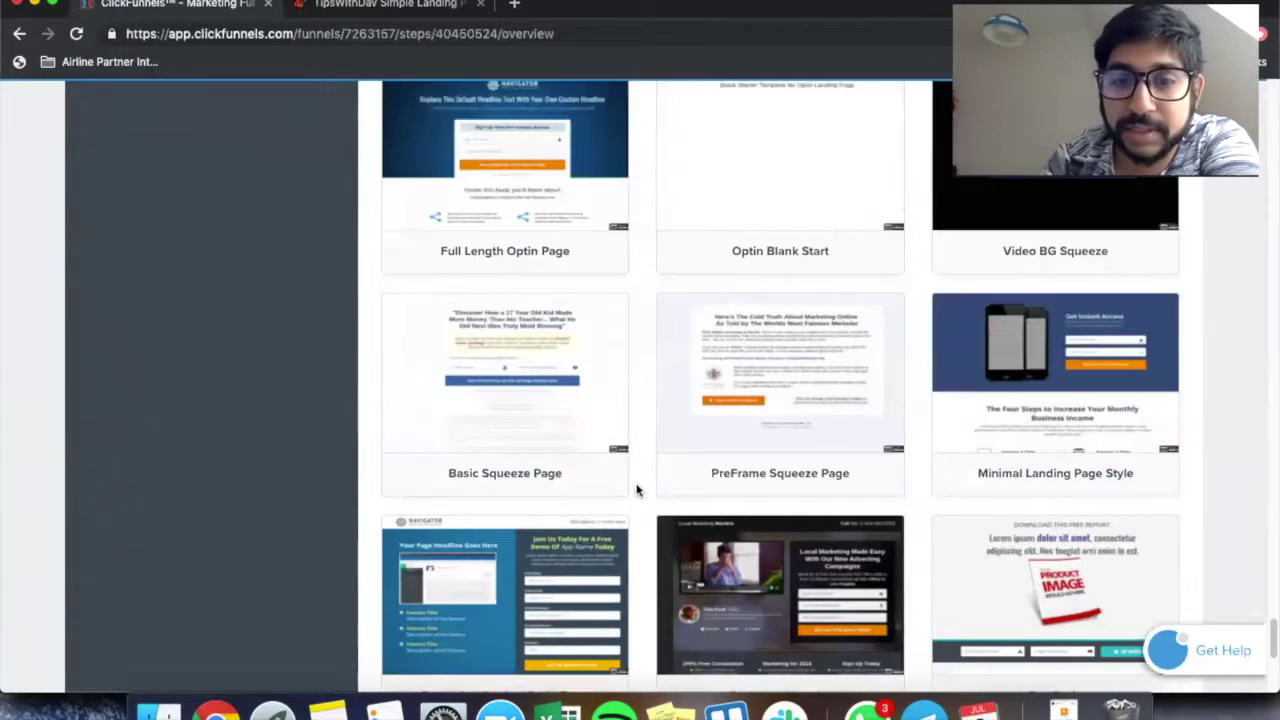
{"action": "scroll", "coordinate": [636, 489], "scroll_direction": "up", "scroll_amount": 3}
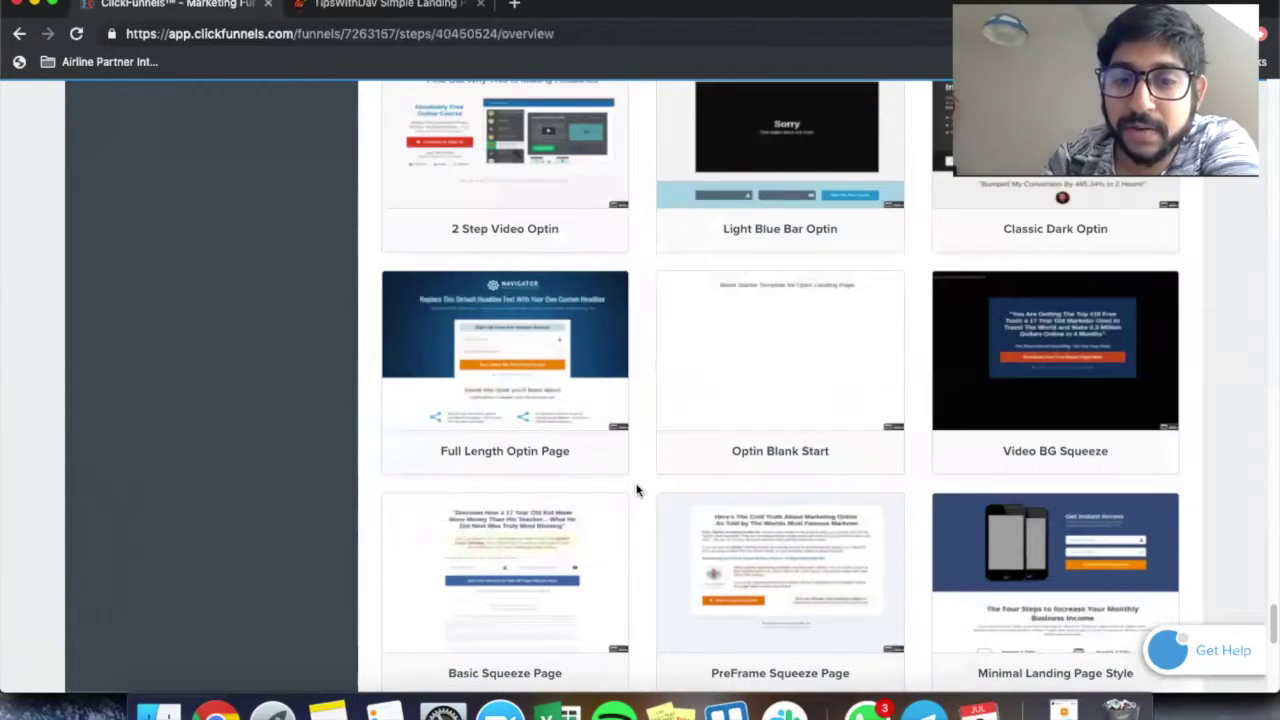
{"action": "scroll", "coordinate": [636, 489], "scroll_direction": "up", "scroll_amount": 15}
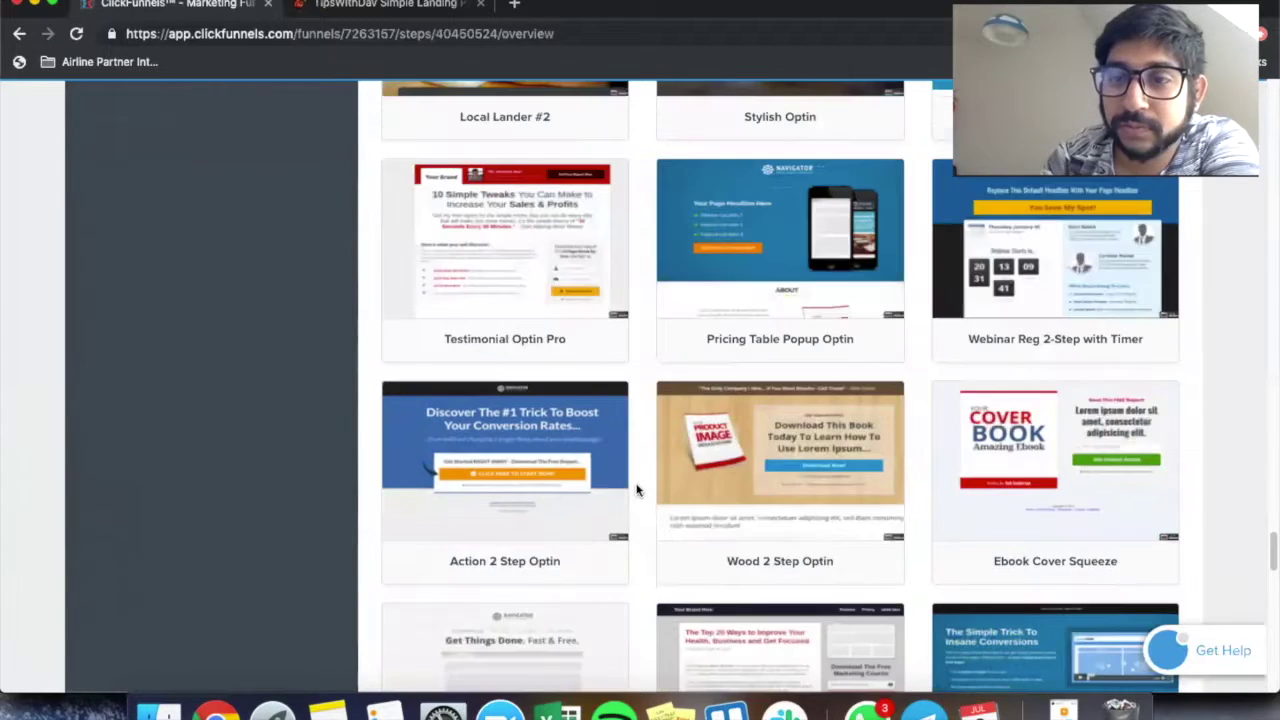
{"action": "scroll", "coordinate": [636, 489], "scroll_direction": "up", "scroll_amount": 10}
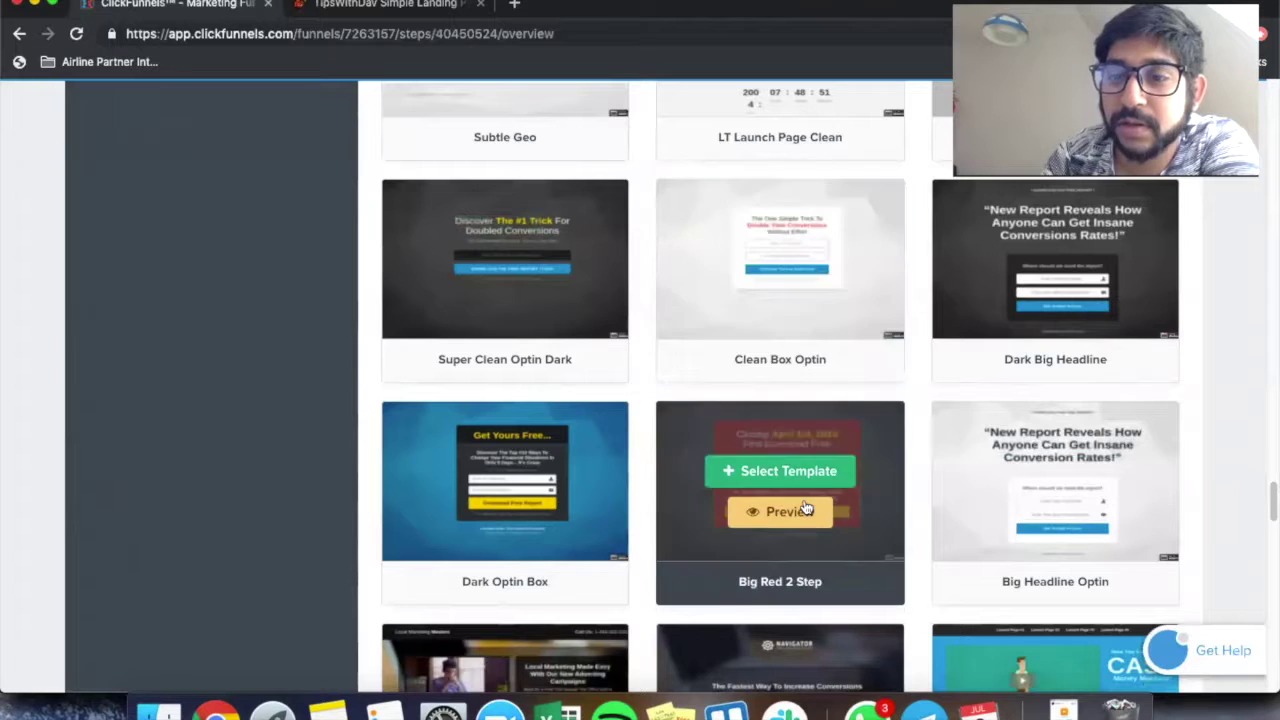
Delete the funnel step named "fake step" from the Blank Bridge Funnel, confirming the deletion.
{"action": "scroll", "coordinate": [806, 505], "scroll_direction": "up", "scroll_amount": 4}
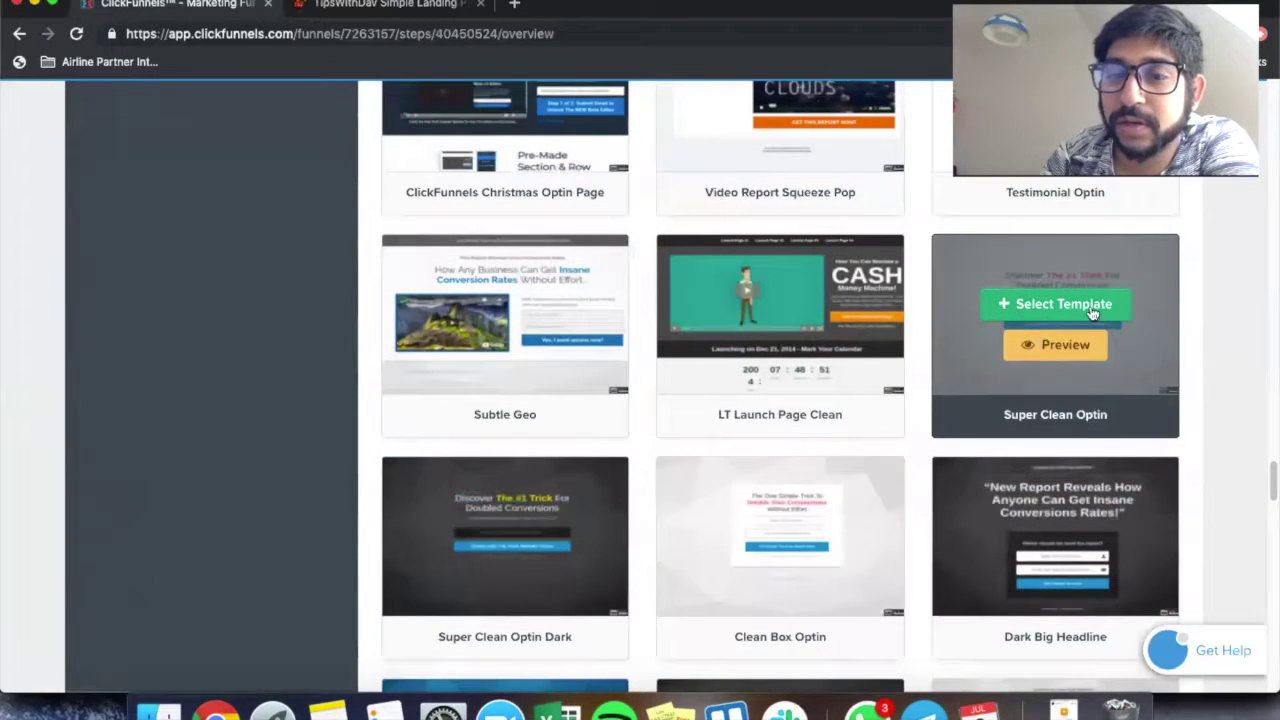
{"action": "scroll", "coordinate": [700, 500], "scroll_direction": "up", "scroll_amount": 4}
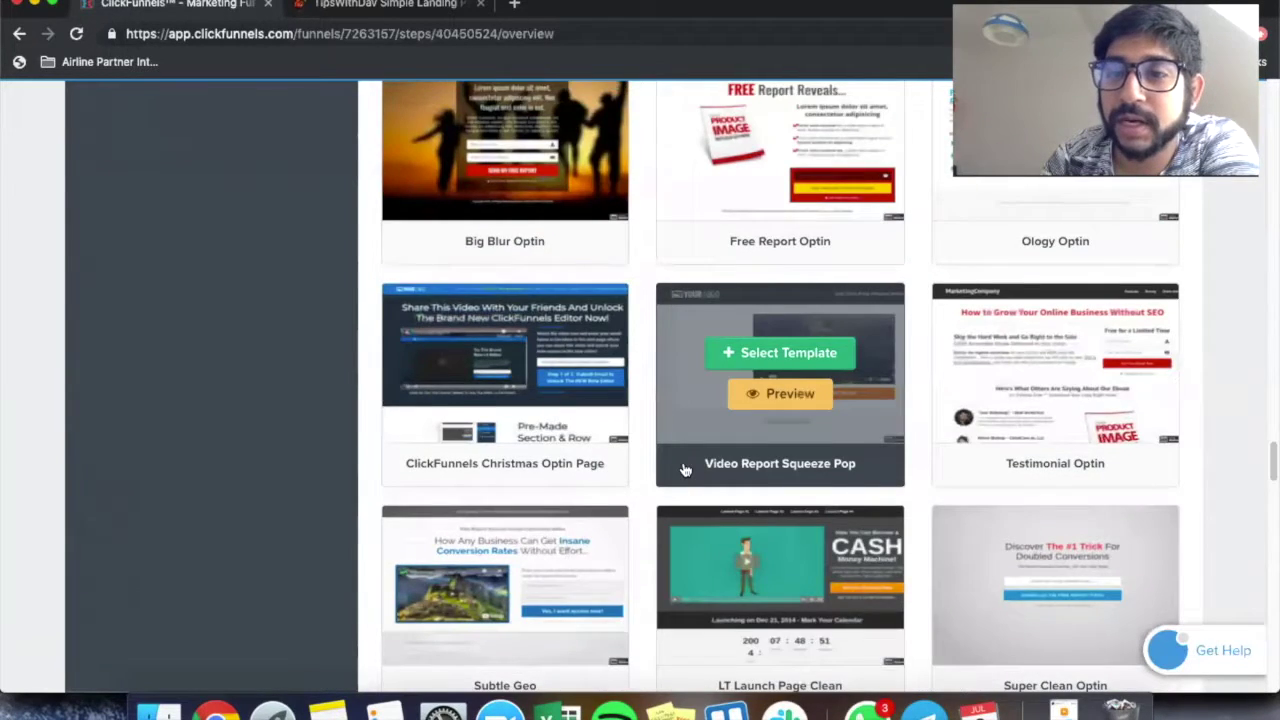
{"action": "scroll", "coordinate": [685, 470], "scroll_direction": "up", "scroll_amount": 20}
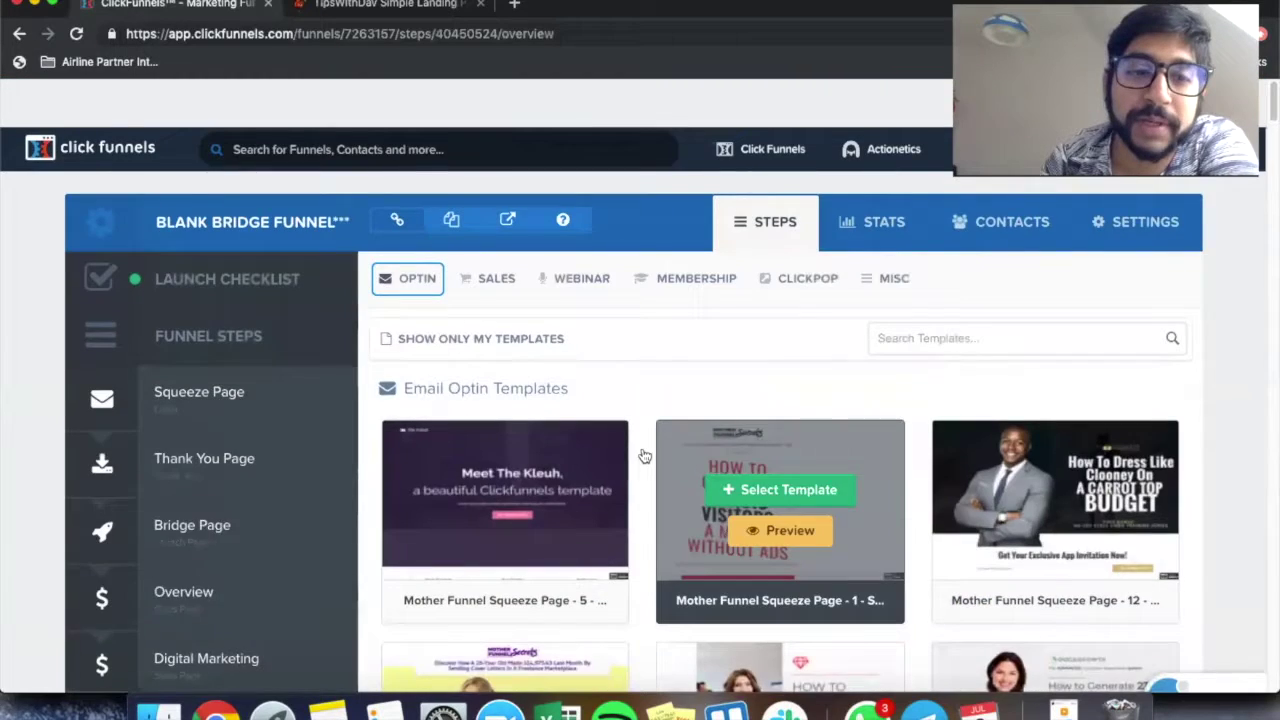
{"action": "scroll", "coordinate": [645, 456], "scroll_direction": "down", "scroll_amount": 8}
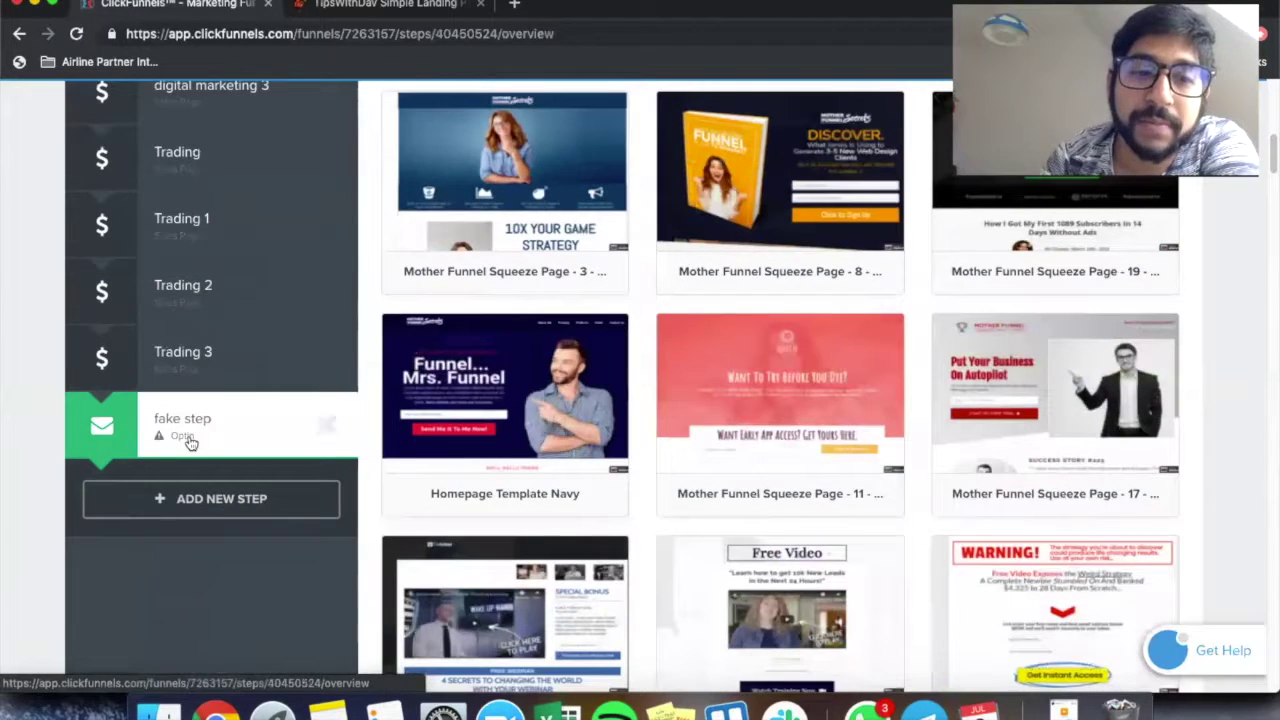
{"action": "left_click", "coordinate": [326, 424]}
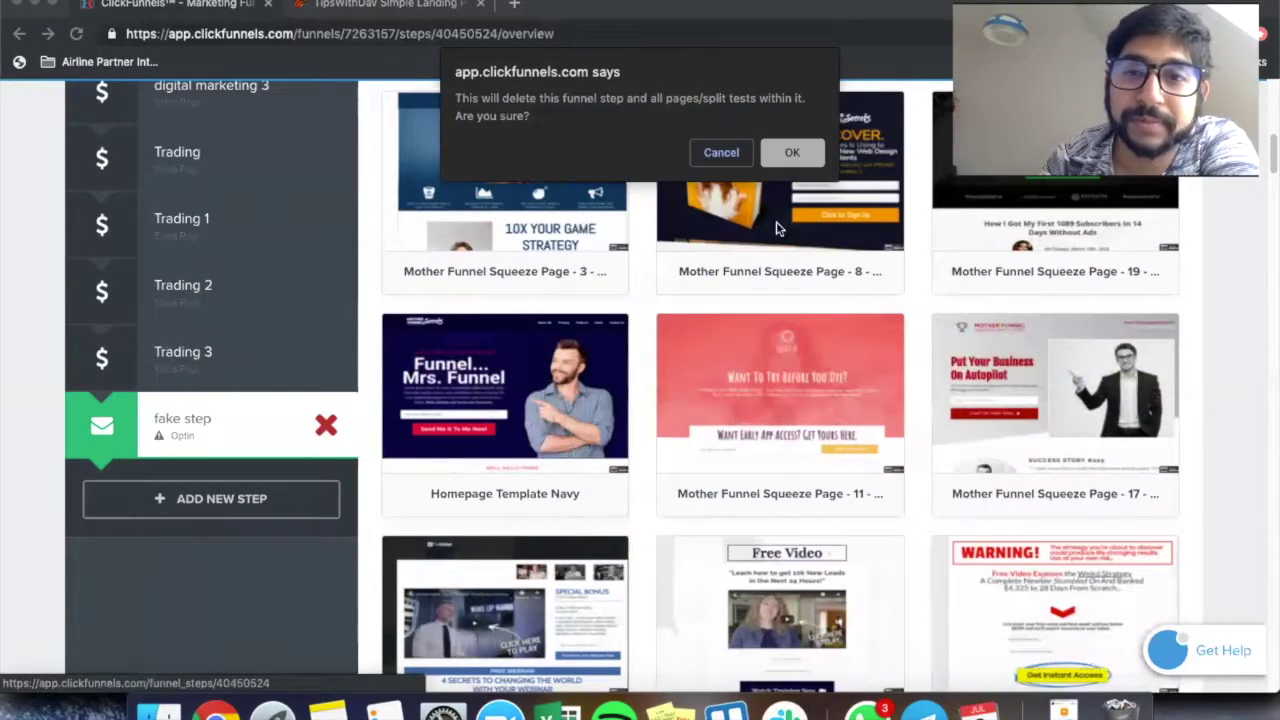
{"action": "left_click", "coordinate": [806, 157]}
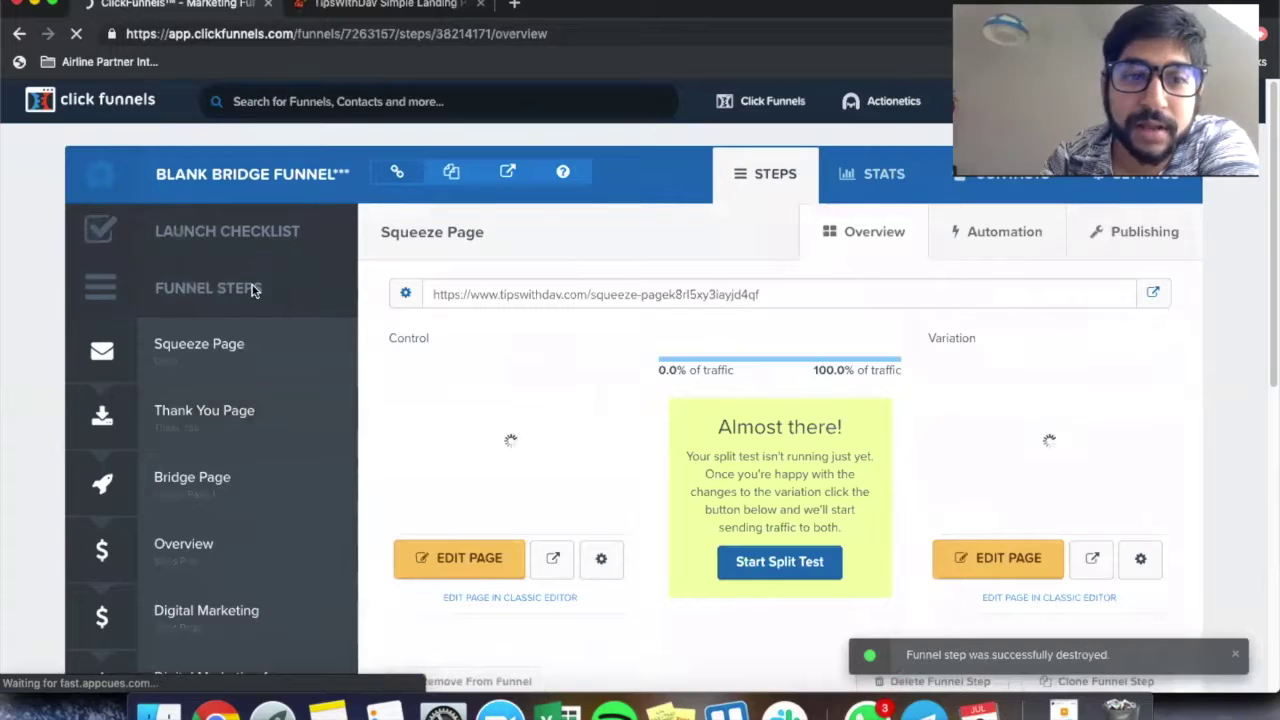
Open the control version of the Squeeze Page for editing and highlight the words "Simple Indian" in its headline.
{"action": "left_click", "coordinate": [446, 568]}
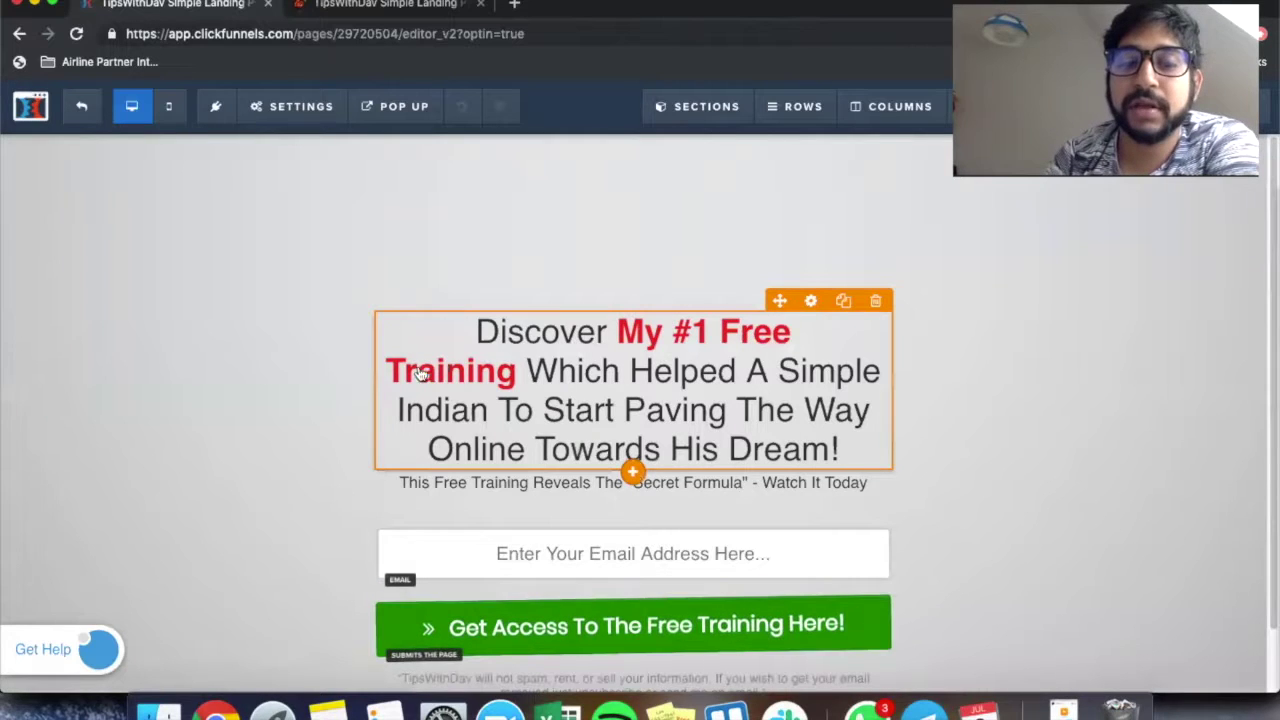
{"action": "left_click", "coordinate": [663, 368]}
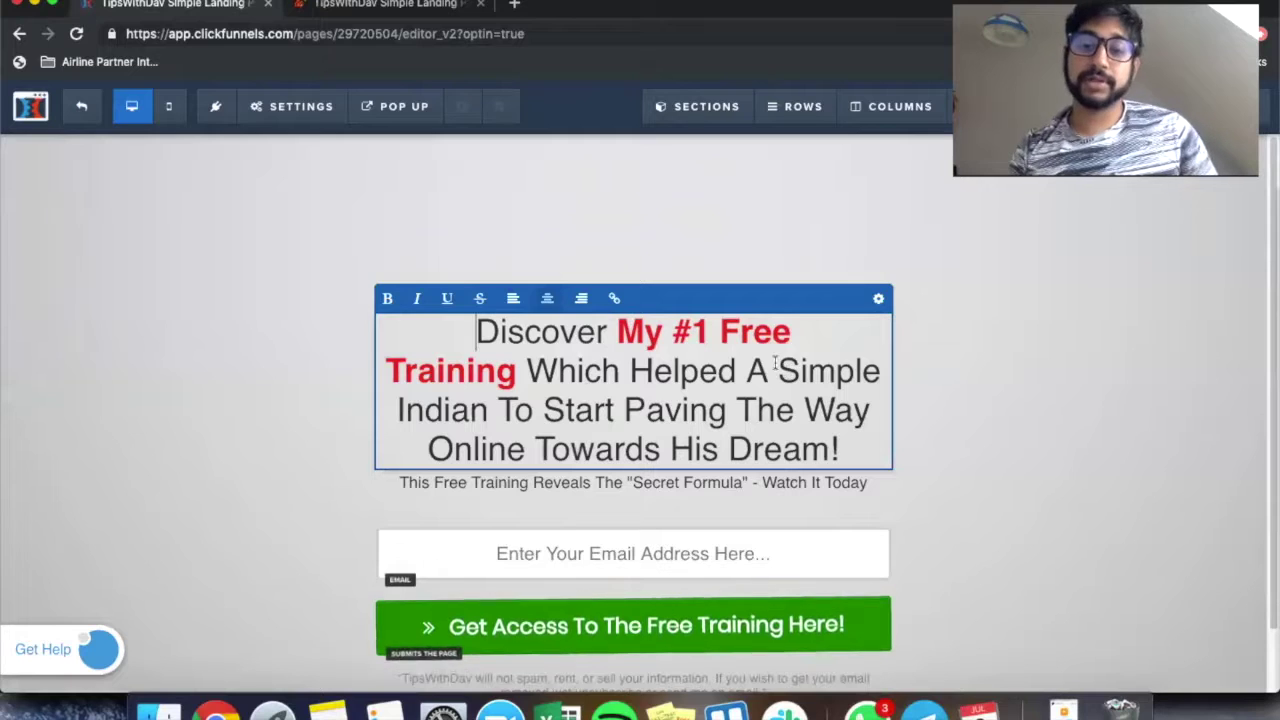
{"action": "left_click_drag", "start_coordinate": [779, 364], "coordinate": [490, 418]}
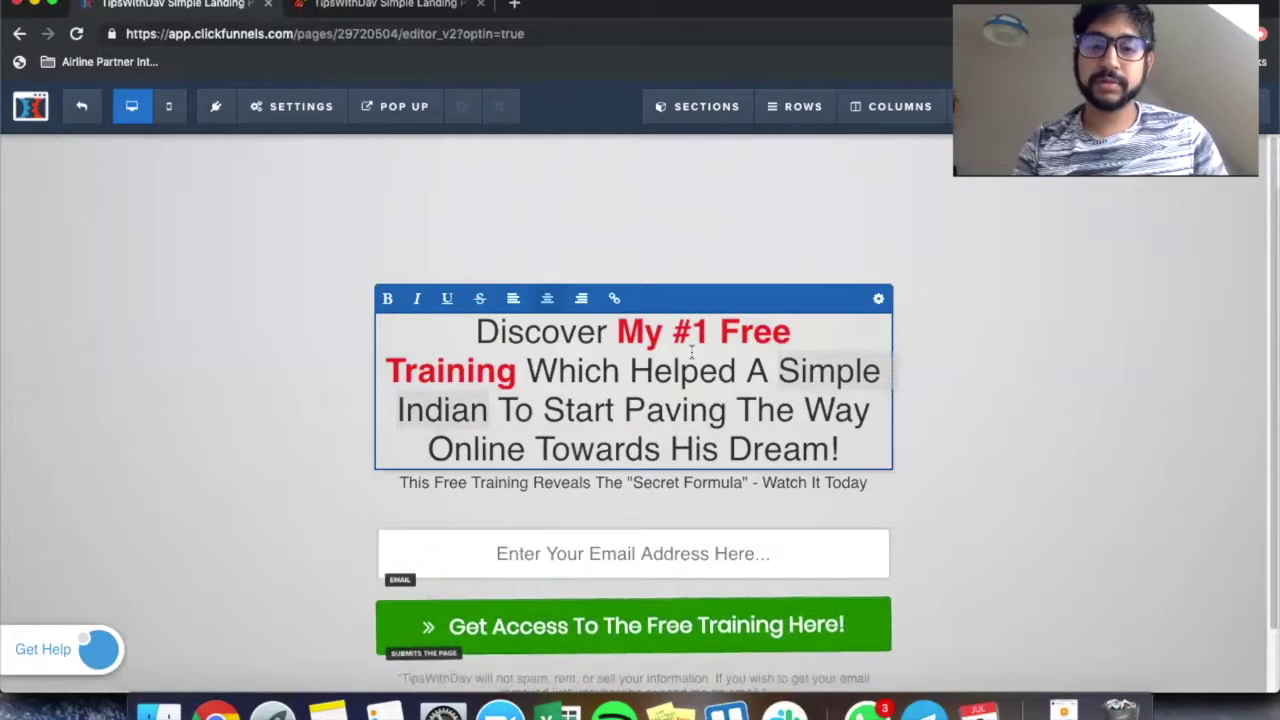
{"action": "left_click", "coordinate": [503, 400]}
Replace the headline's ending after "A Simple Indian" with "Move To Another Continent!".
{"action": "left_click_drag", "start_coordinate": [545, 405], "coordinate": [820, 428]}
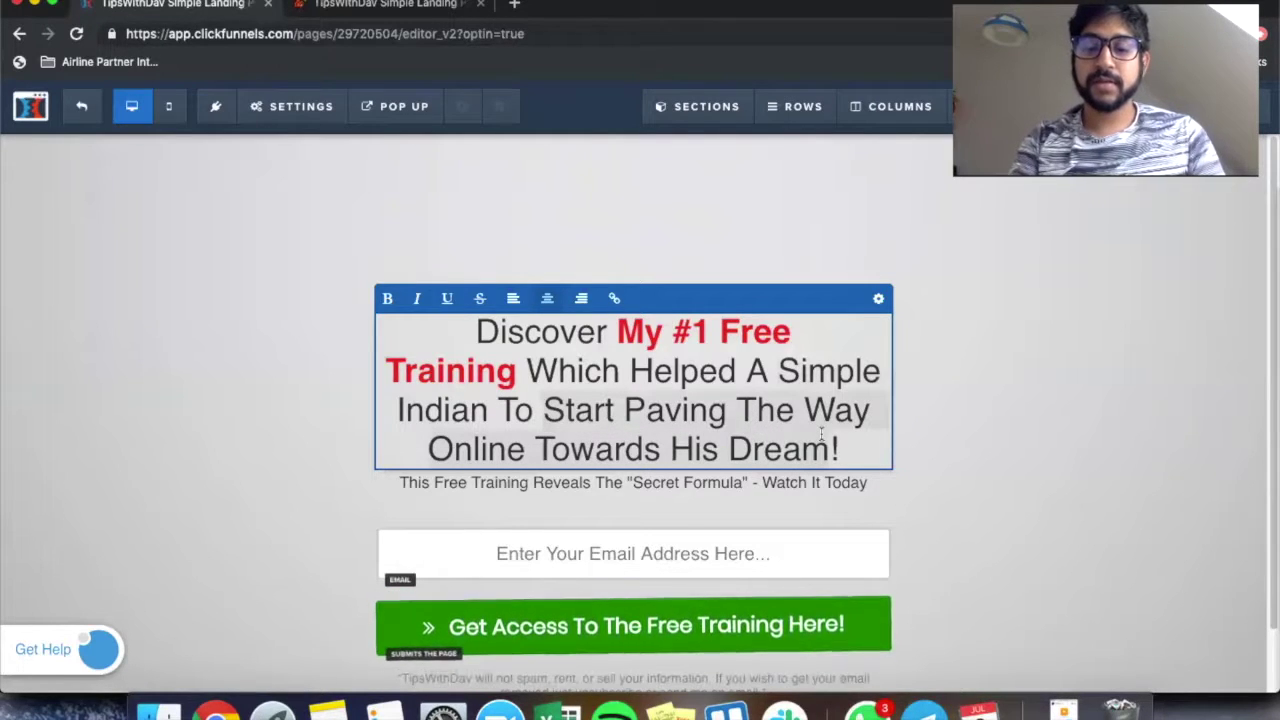
{"action": "key", "text": "BackSpace"}
{"action": "key", "text": "BackSpace"}
{"action": "key", "text": "BackSpace"}
{"action": "key", "text": "BackSpace"}
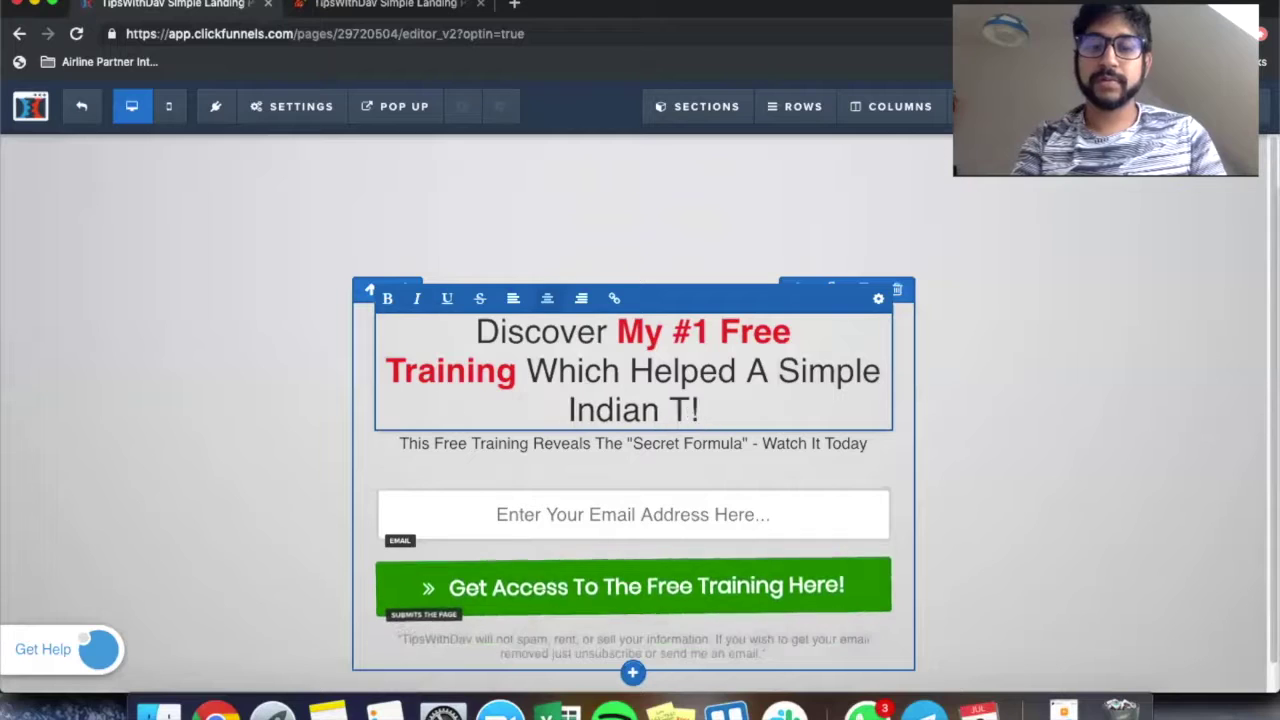
{"action": "type", "text": "Move To "}
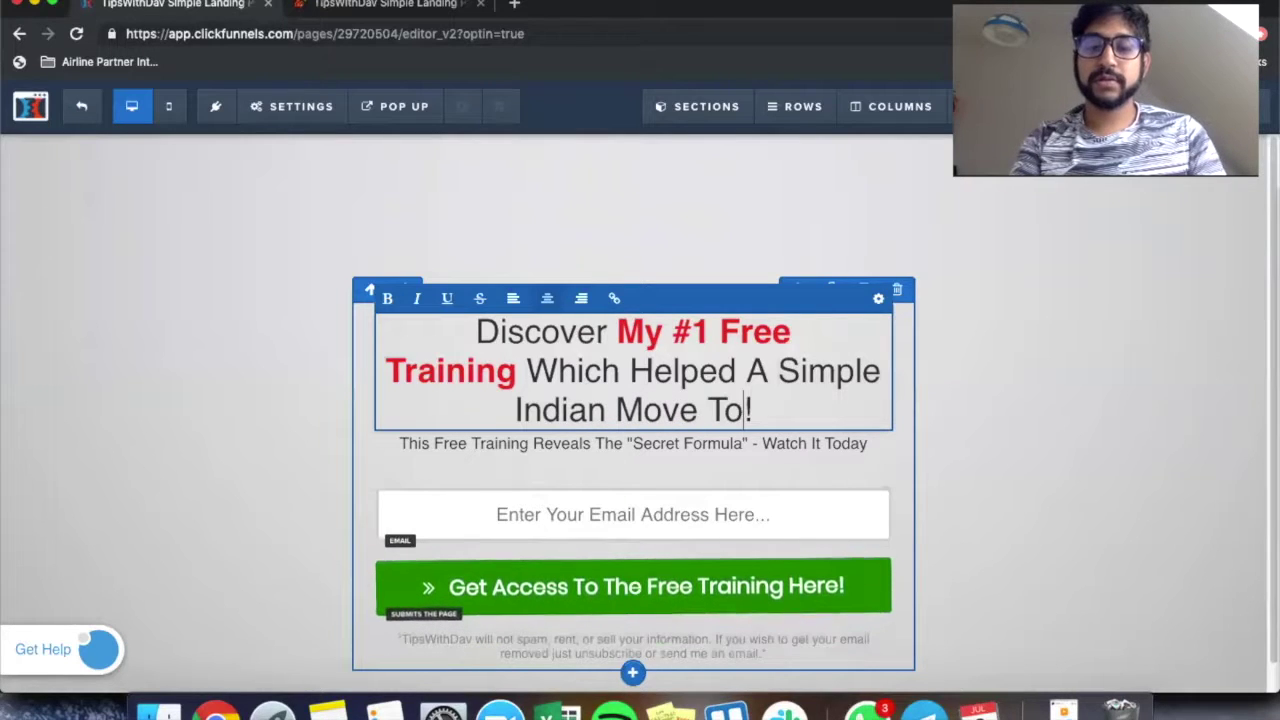
{"action": "type", "text": "Another "}
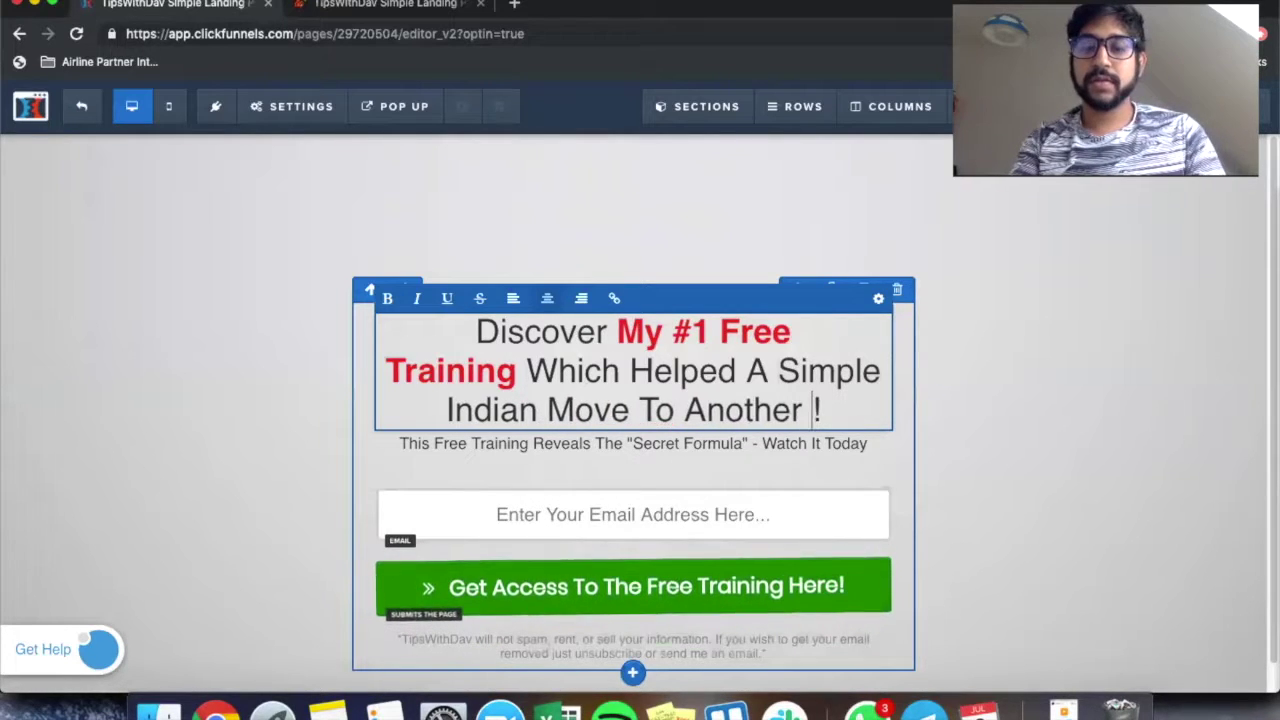
{"action": "type", "text": "Con"}
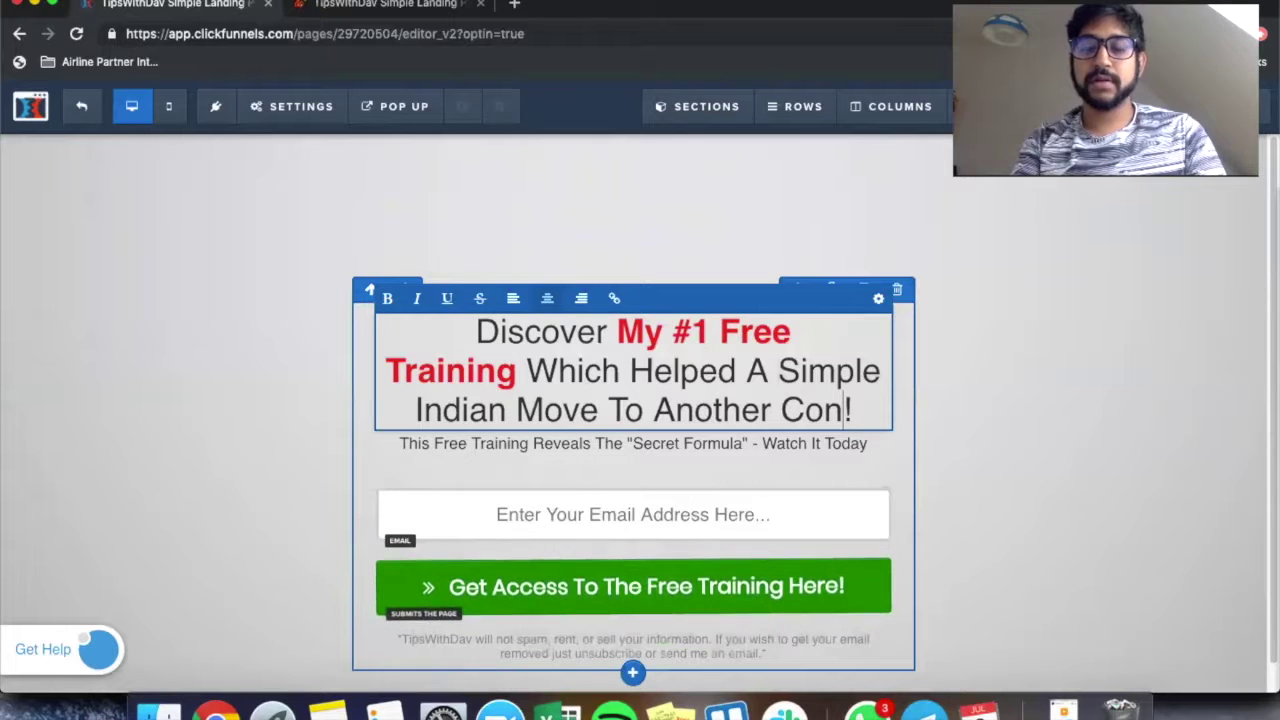
{"action": "type", "text": "tin"}
{"action": "type", "text": "ent"}
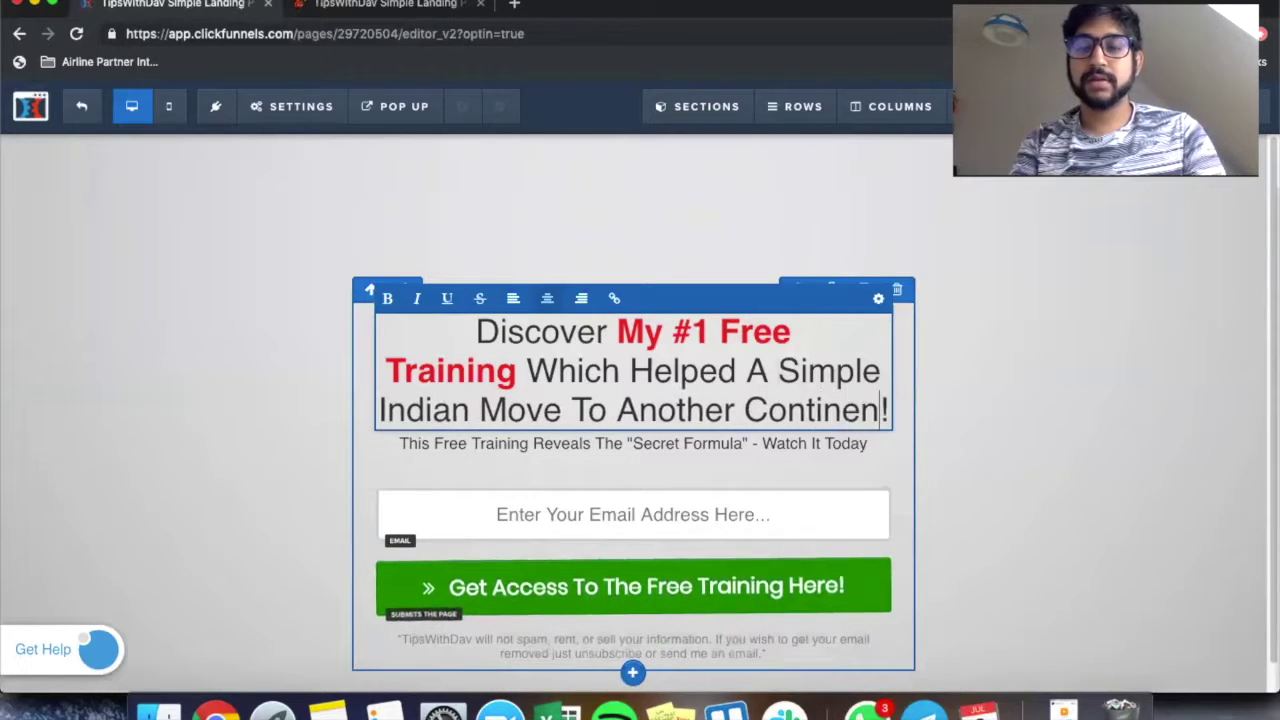
{"action": "key", "text": "Delete"}
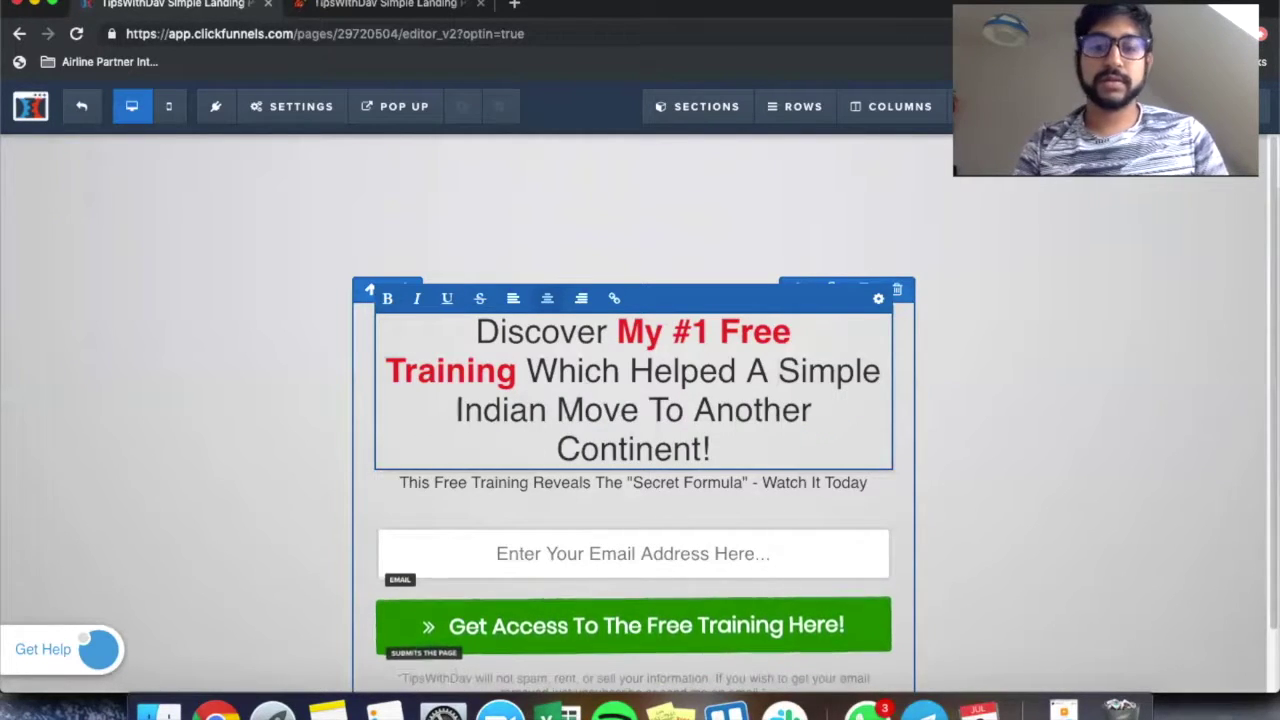
{"action": "left_click", "coordinate": [1113, 379]}
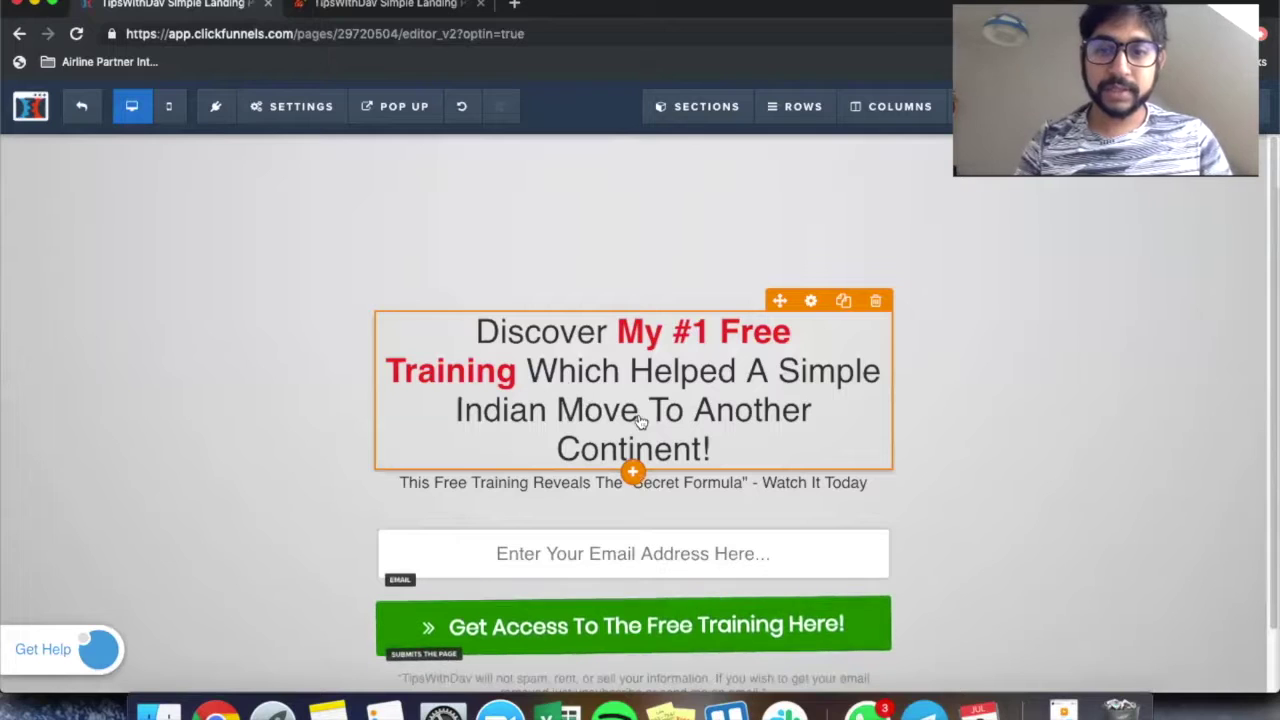
Put a line break in the headline after "My #1 Free Training", keeping "Move To Another Continent!" together on one line.
{"action": "left_click", "coordinate": [716, 398]}
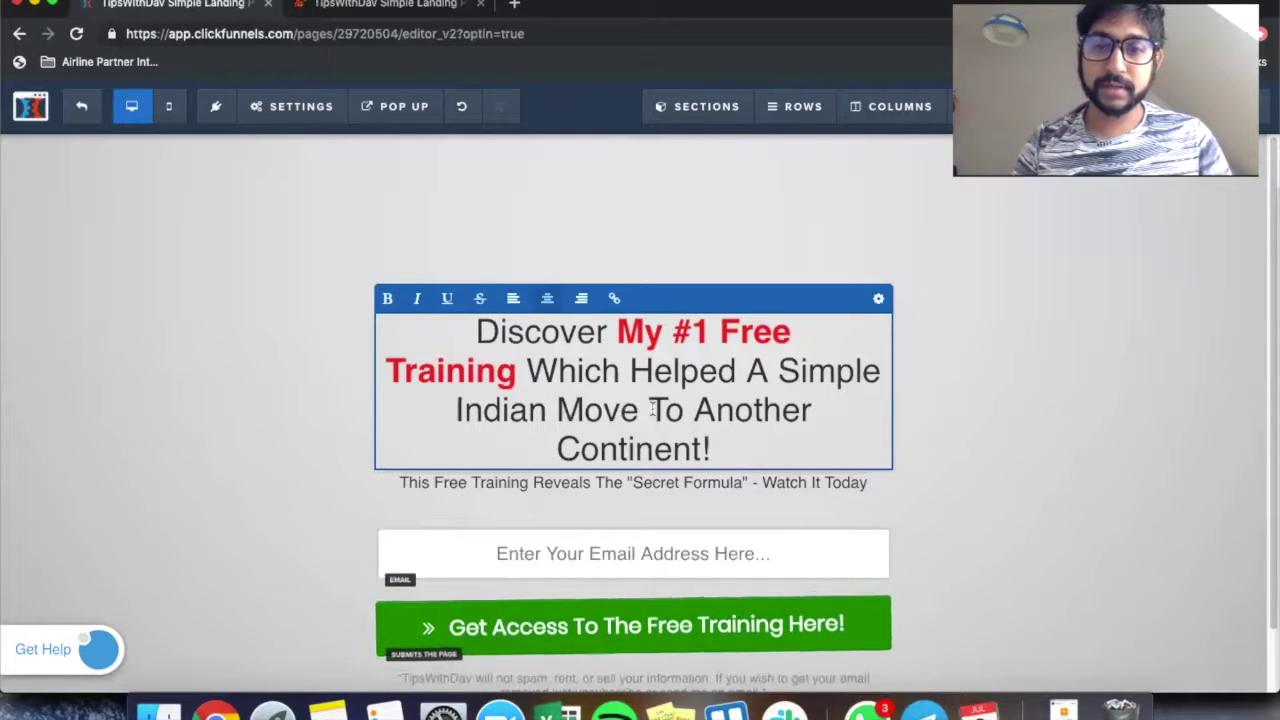
{"action": "key", "text": "Return"}
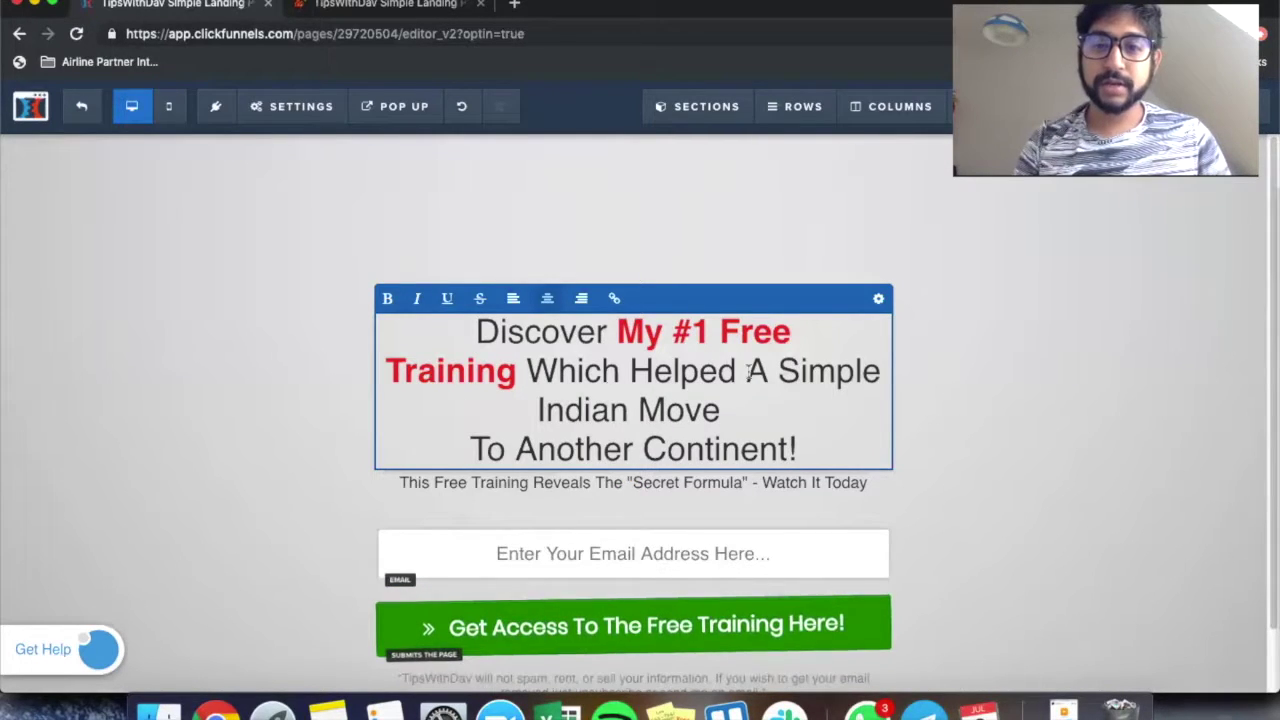
{"action": "left_click", "coordinate": [527, 370]}
{"action": "key", "text": "Return"}
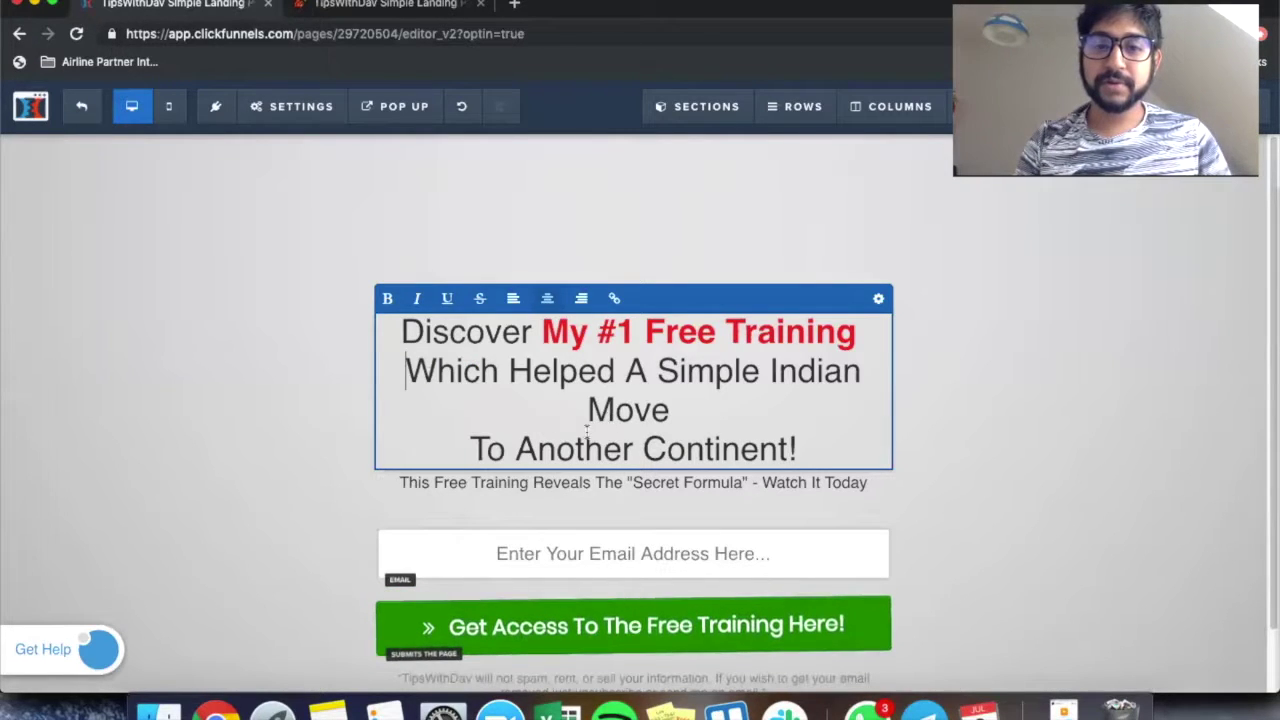
{"action": "key", "text": "BackSpace"}
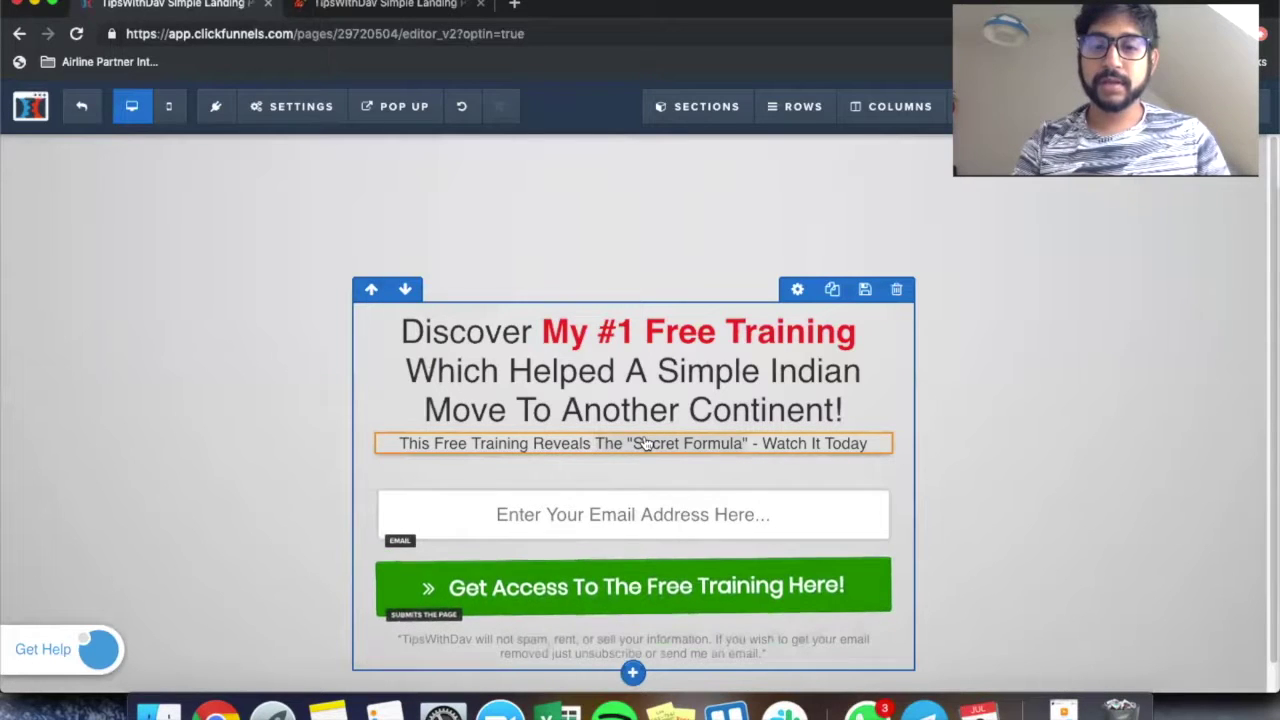
Change the subheadline to "This Free Training Reveals ALL- Watch It Today" and make the word "ALL" bold.
{"action": "left_click", "coordinate": [645, 443]}
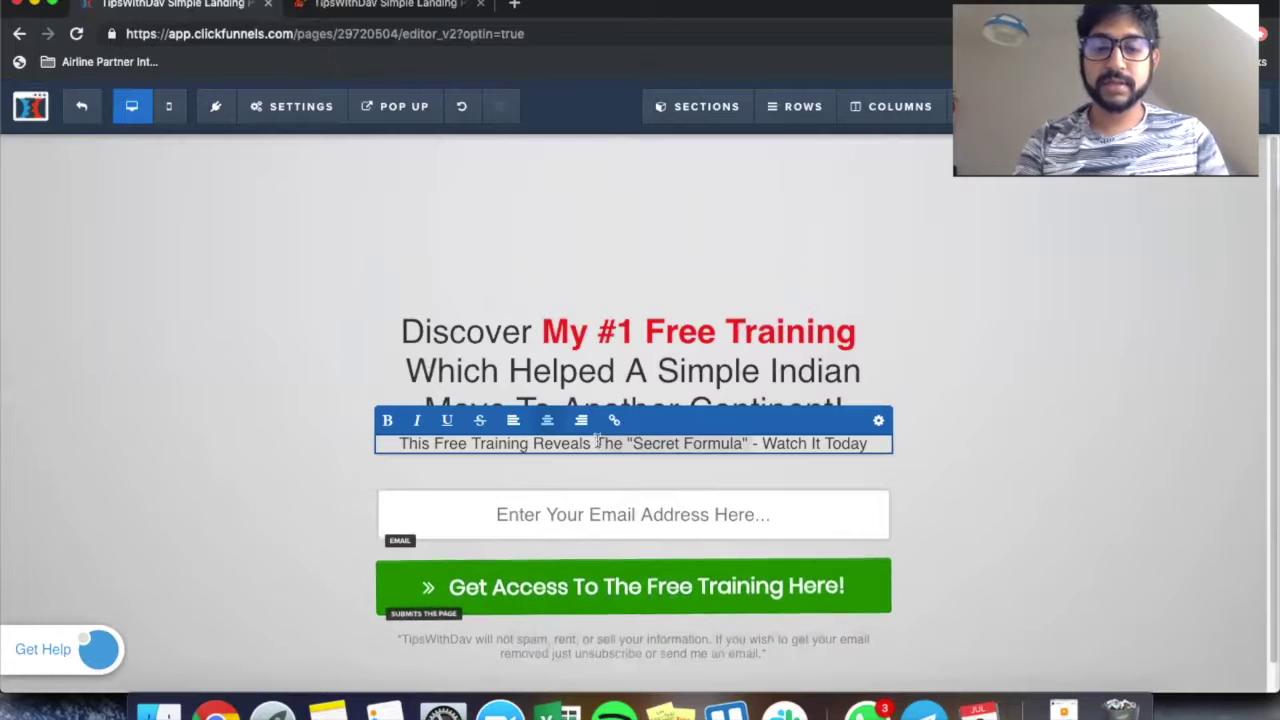
{"action": "type", "text": "ALL"}
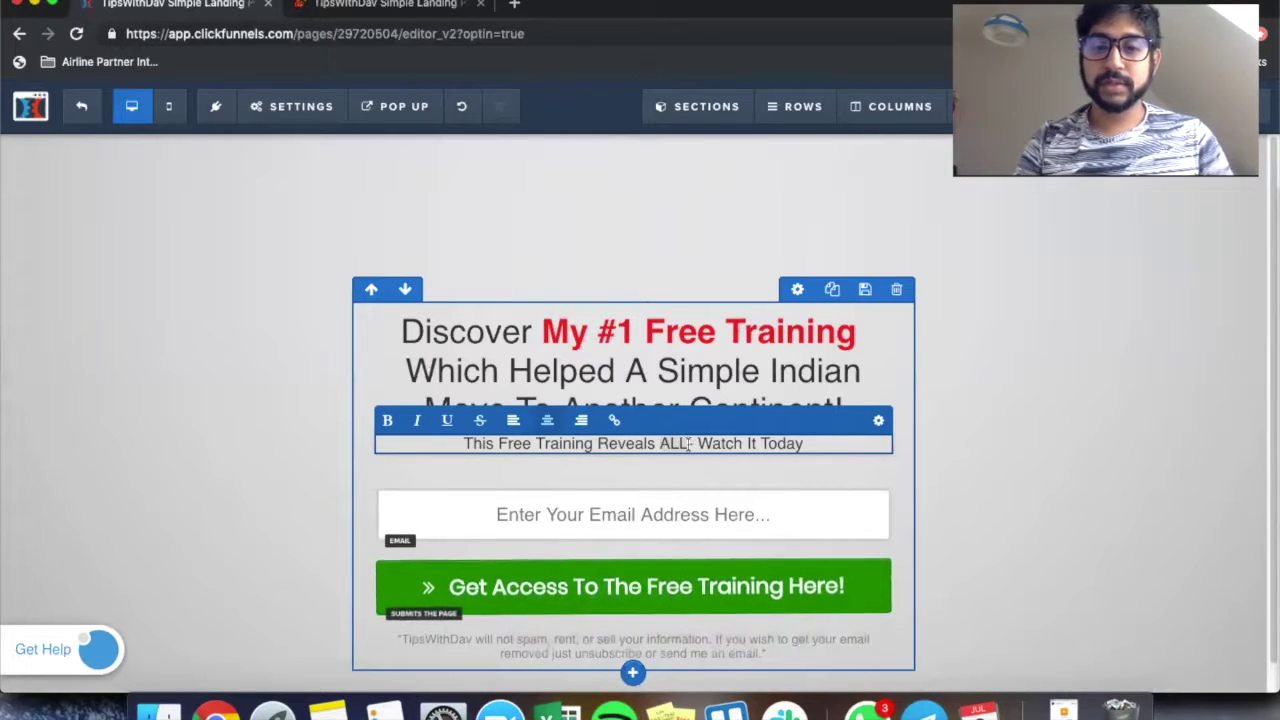
{"action": "left_click", "coordinate": [388, 420]}
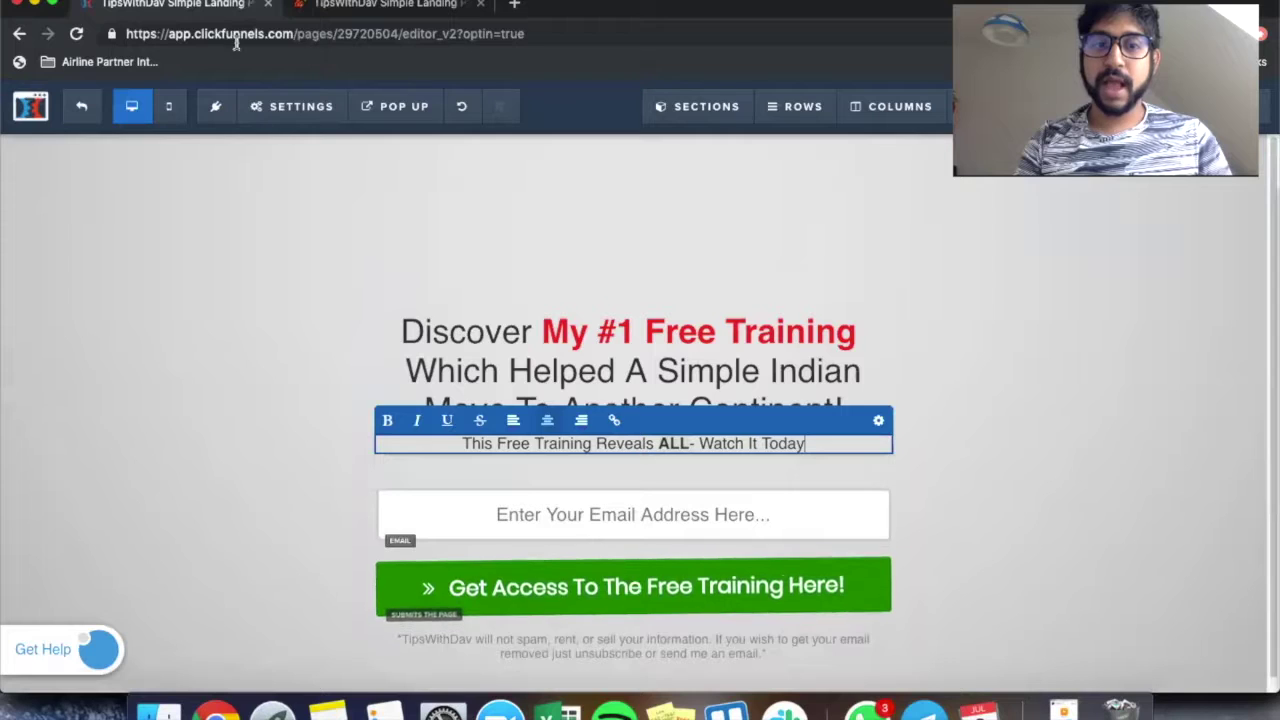
Search Google for "below hand emoticon" in a new browser tab and copy the Backhand Index Pointing Down emoji from Emojipedia.
{"action": "key", "text": "super+t"}
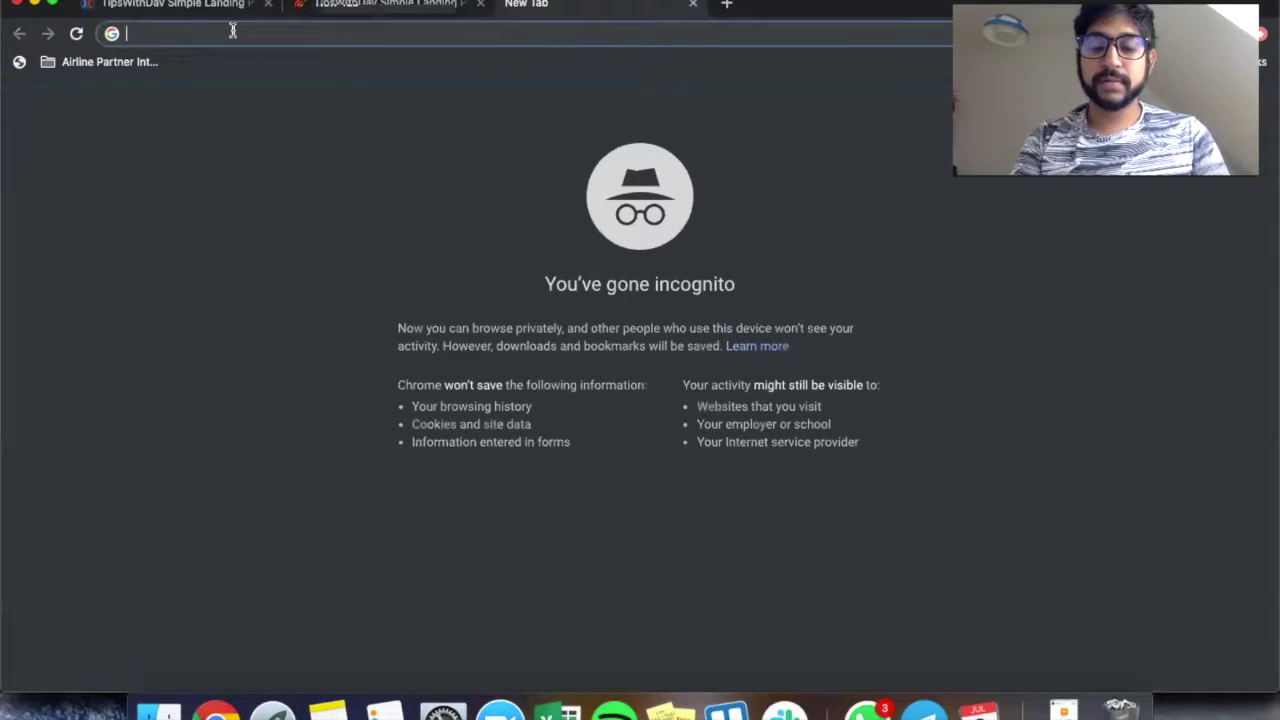
{"action": "type", "text": "below han"}
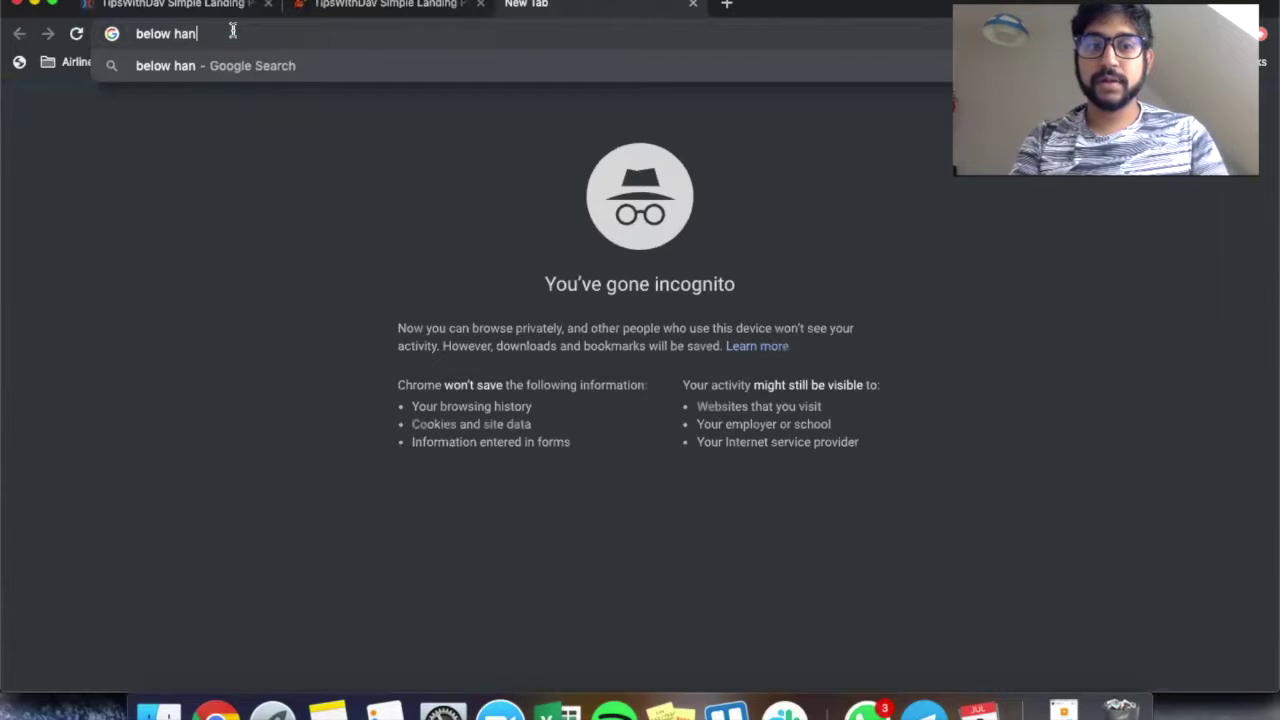
{"action": "type", "text": "d emoticon"}
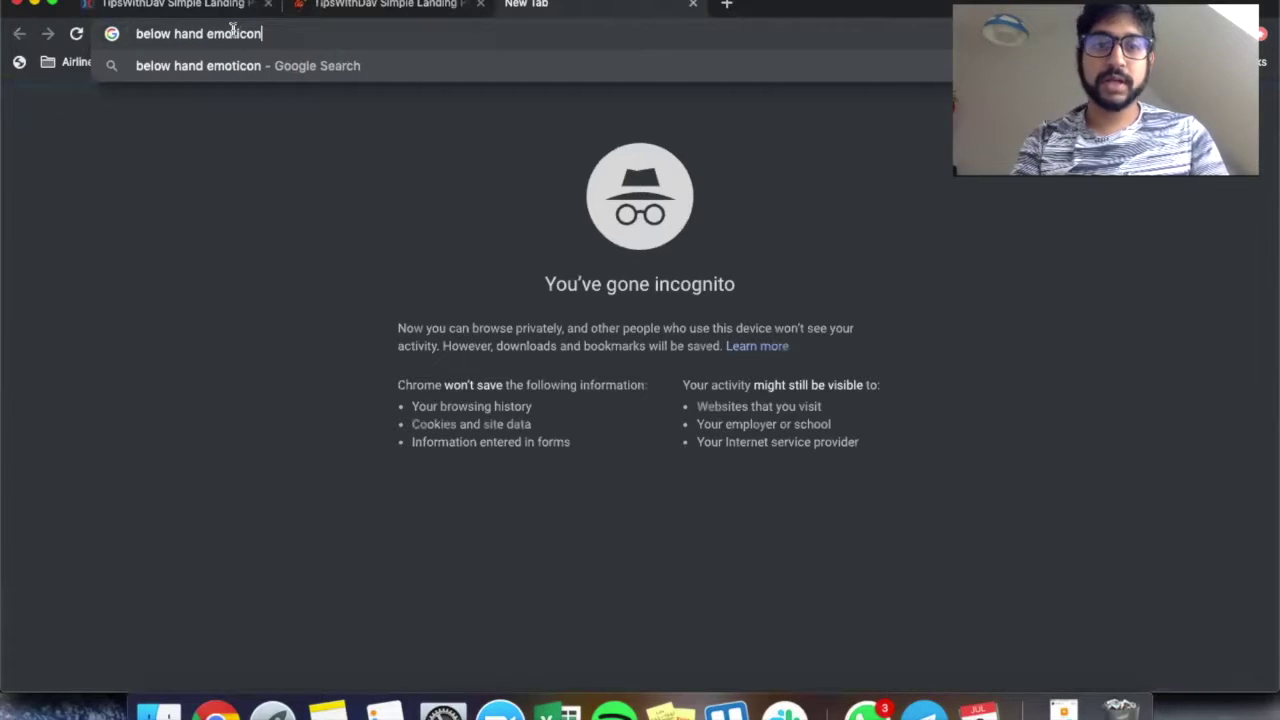
{"action": "key", "text": "Return"}
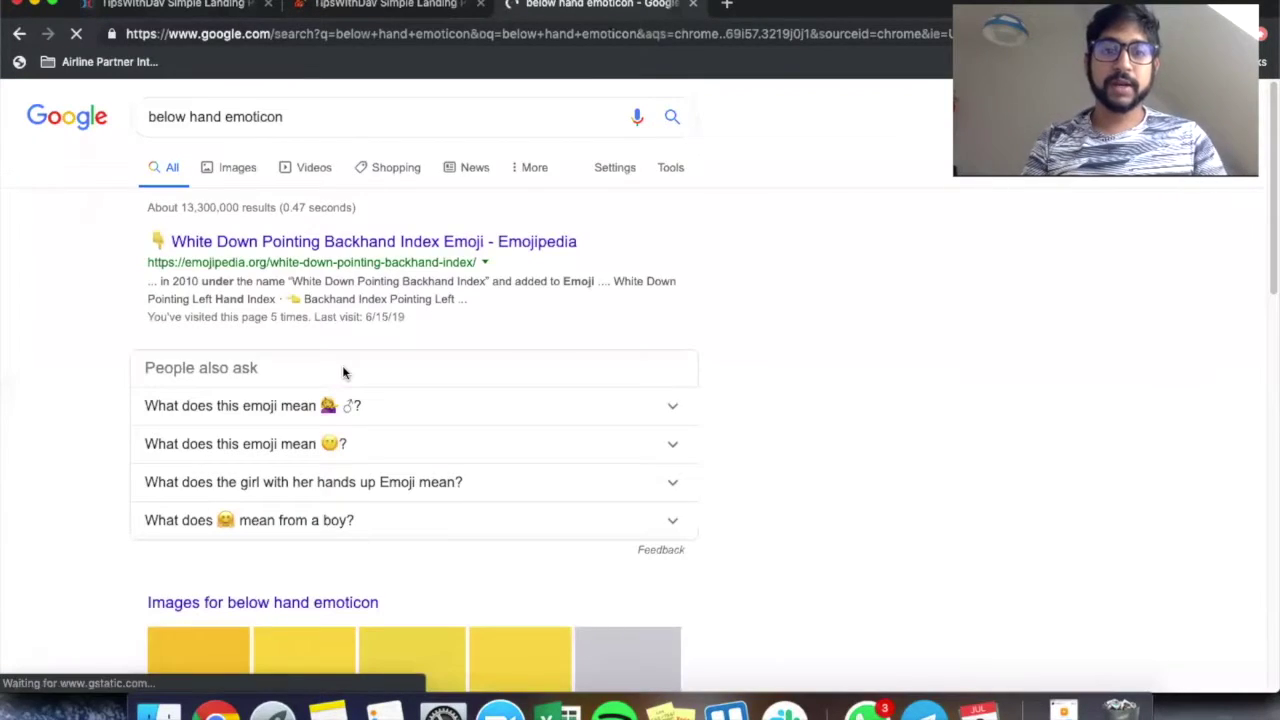
{"action": "left_click", "coordinate": [214, 245]}
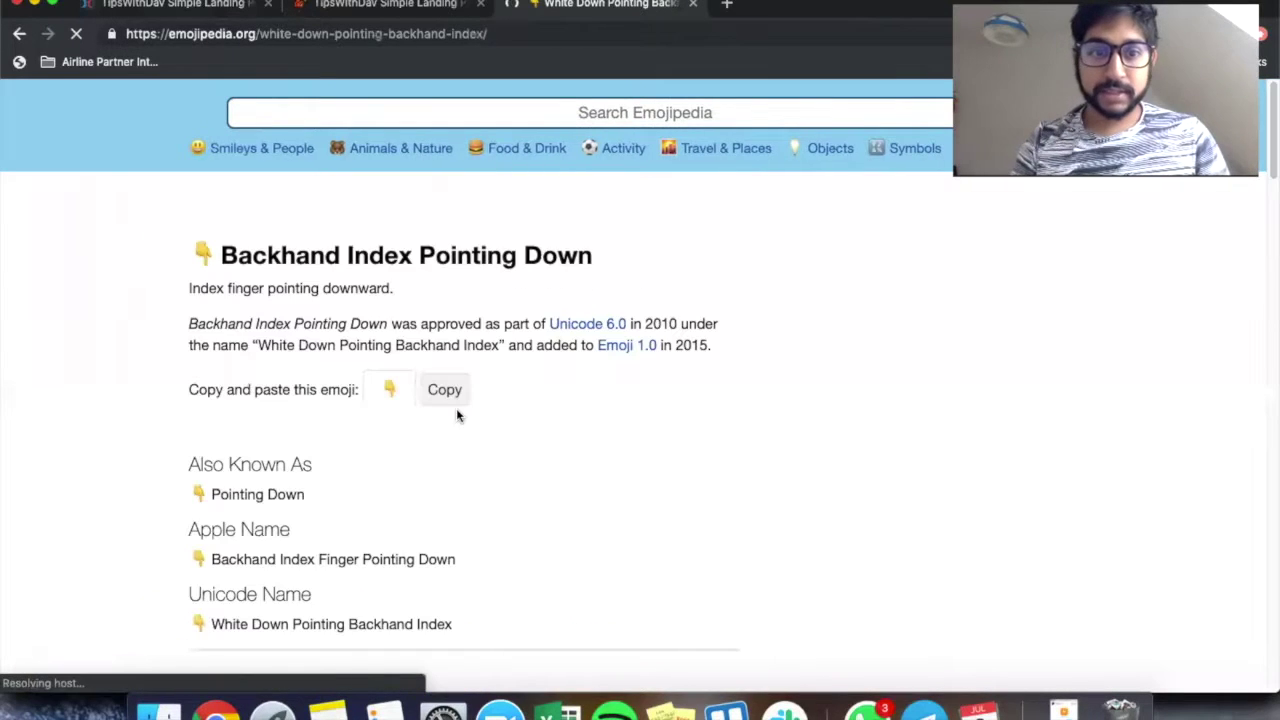
{"action": "left_click", "coordinate": [455, 472]}
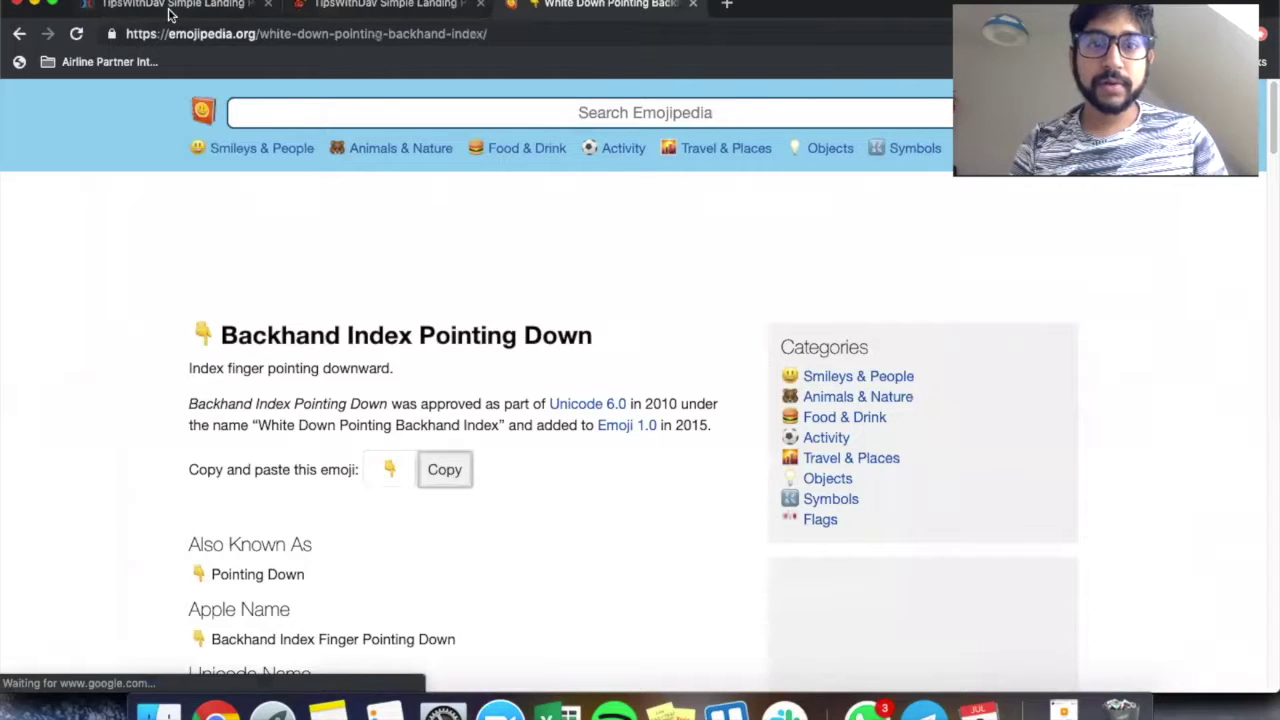
Return to the ClickFunnels page editor and paste the copied pointing-down emoji at the end and the start of the subheadline.
{"action": "left_click", "coordinate": [171, 8]}
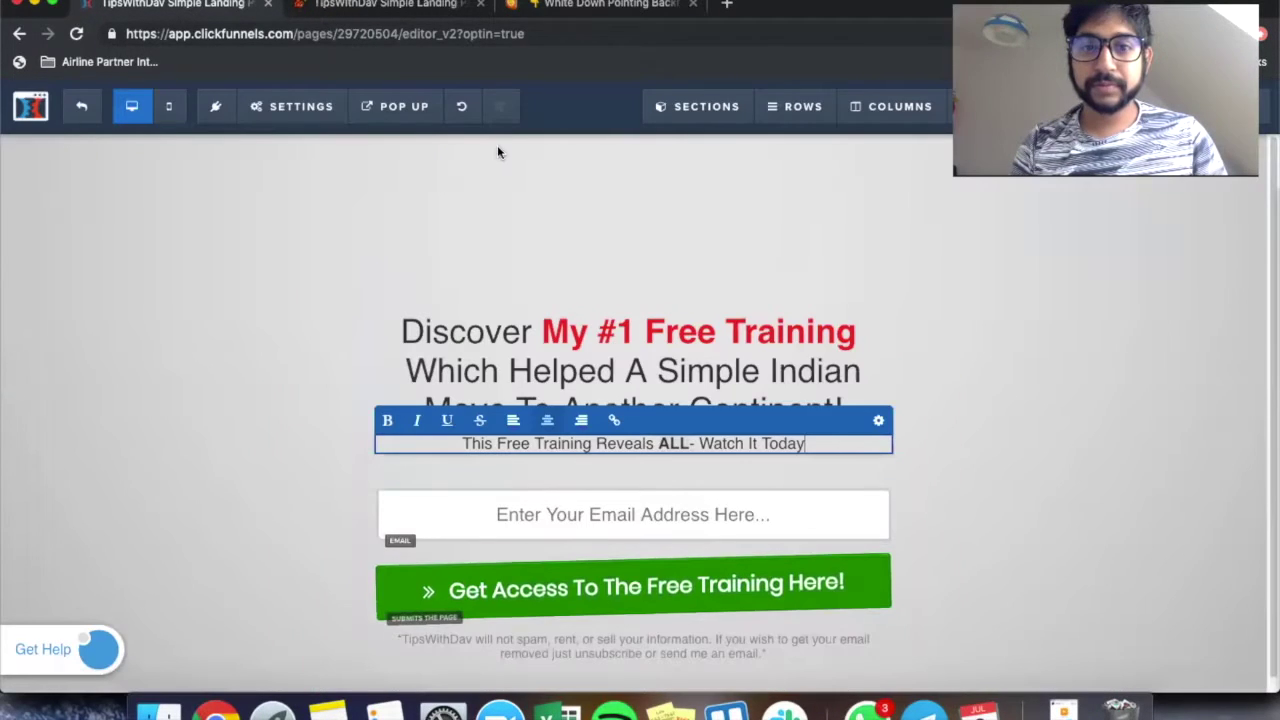
{"action": "key", "text": "super+v"}
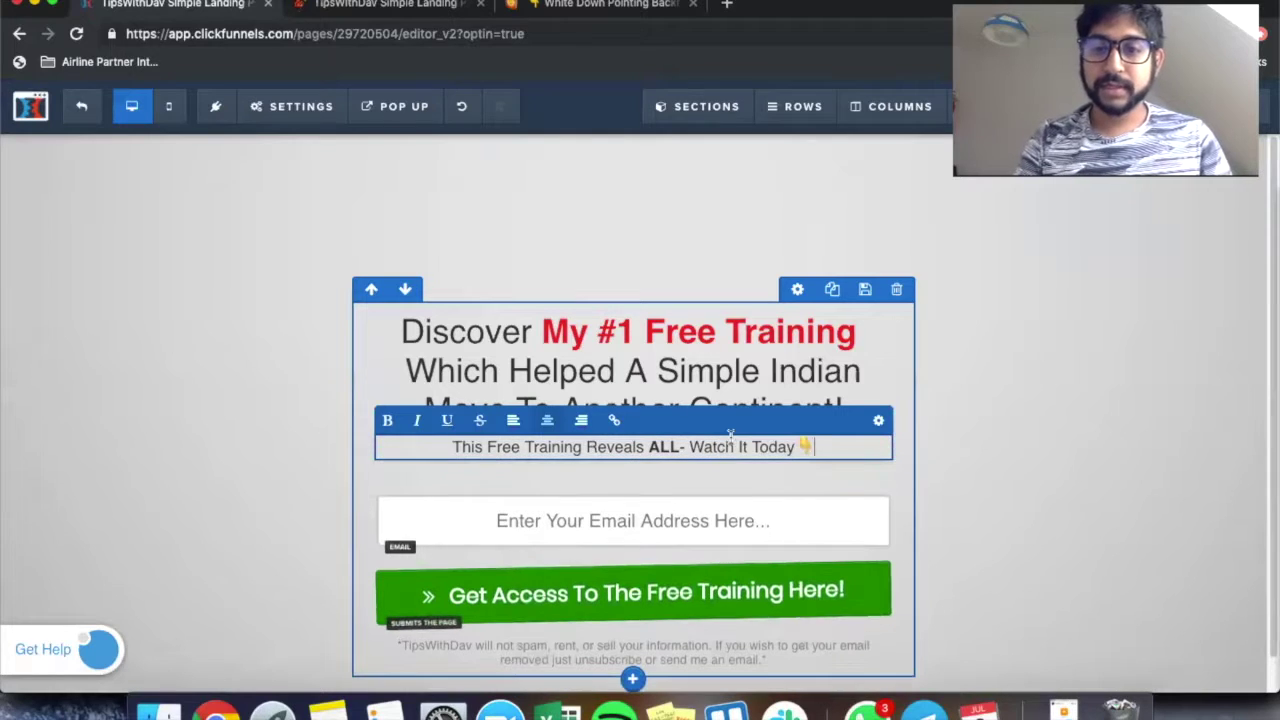
{"action": "left_click", "coordinate": [451, 447]}
{"action": "key", "text": "super+v"}
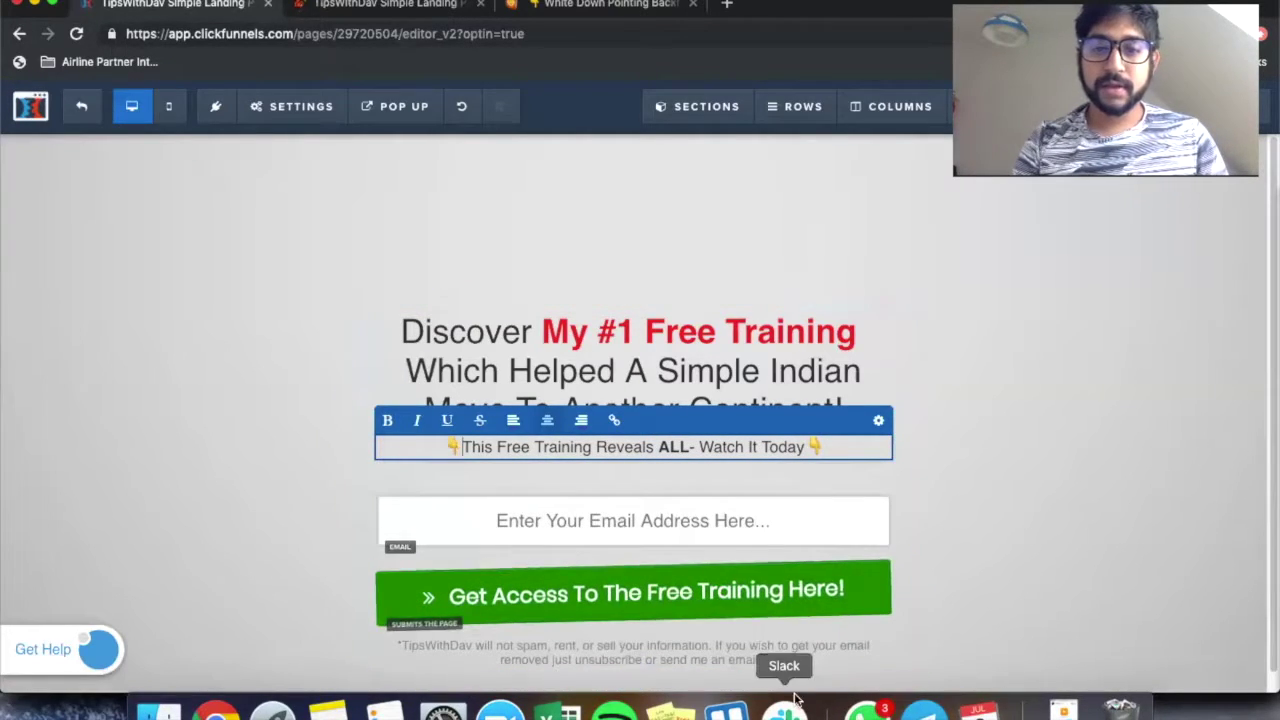
{"action": "left_click", "coordinate": [557, 207]}
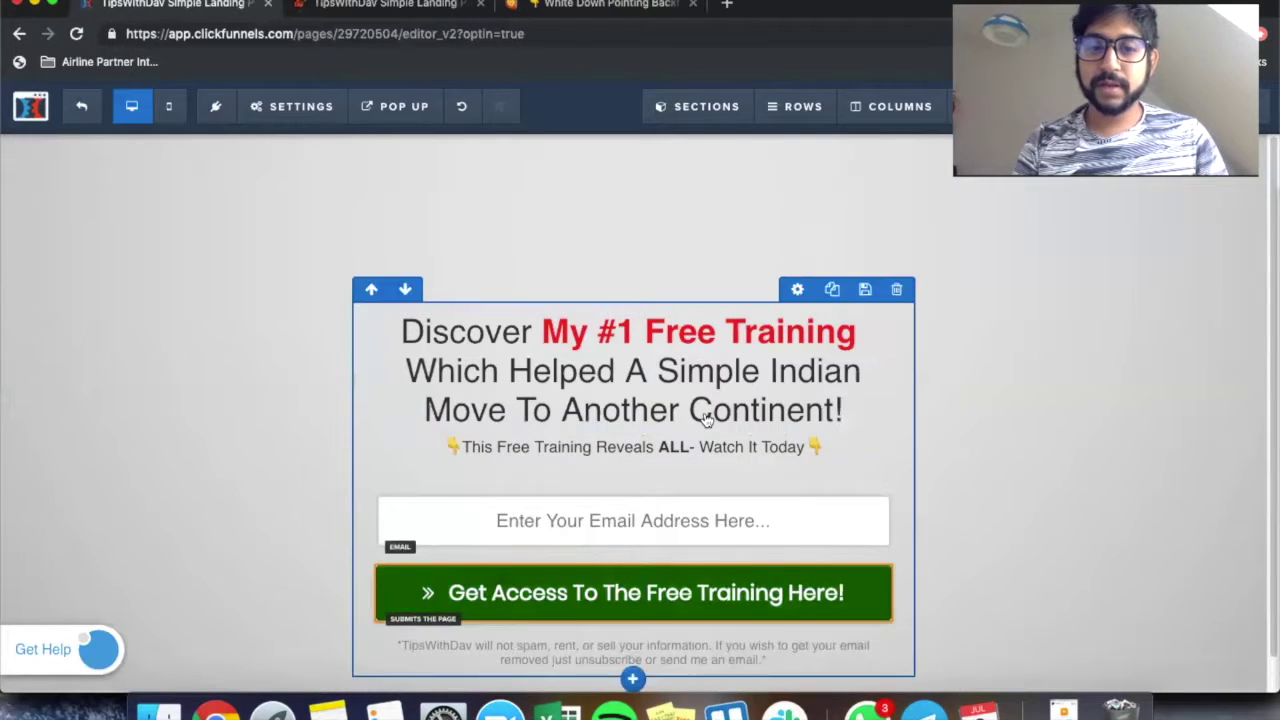
{"action": "scroll", "coordinate": [991, 479], "scroll_direction": "down", "scroll_amount": 1}
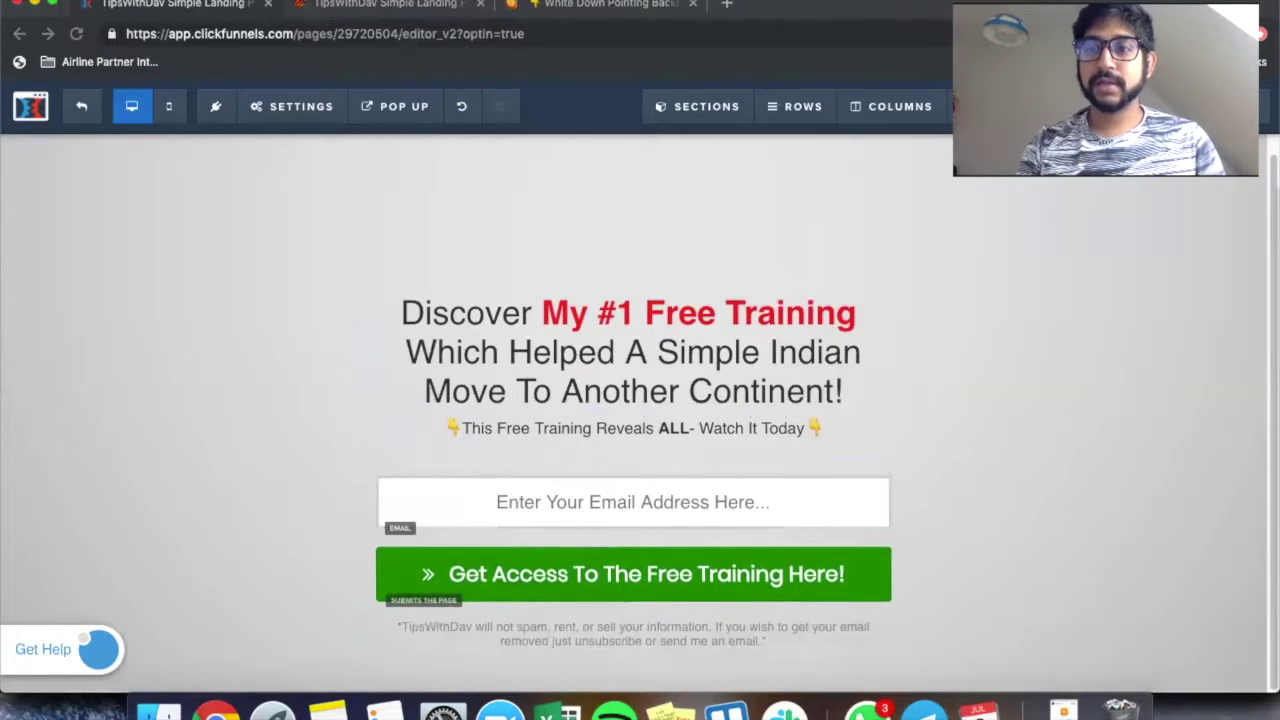
Preview the opt-in page, look through its exit pop-up, close the pop-up and return to the page editor.
{"action": "left_click", "coordinate": [1150, 106]}
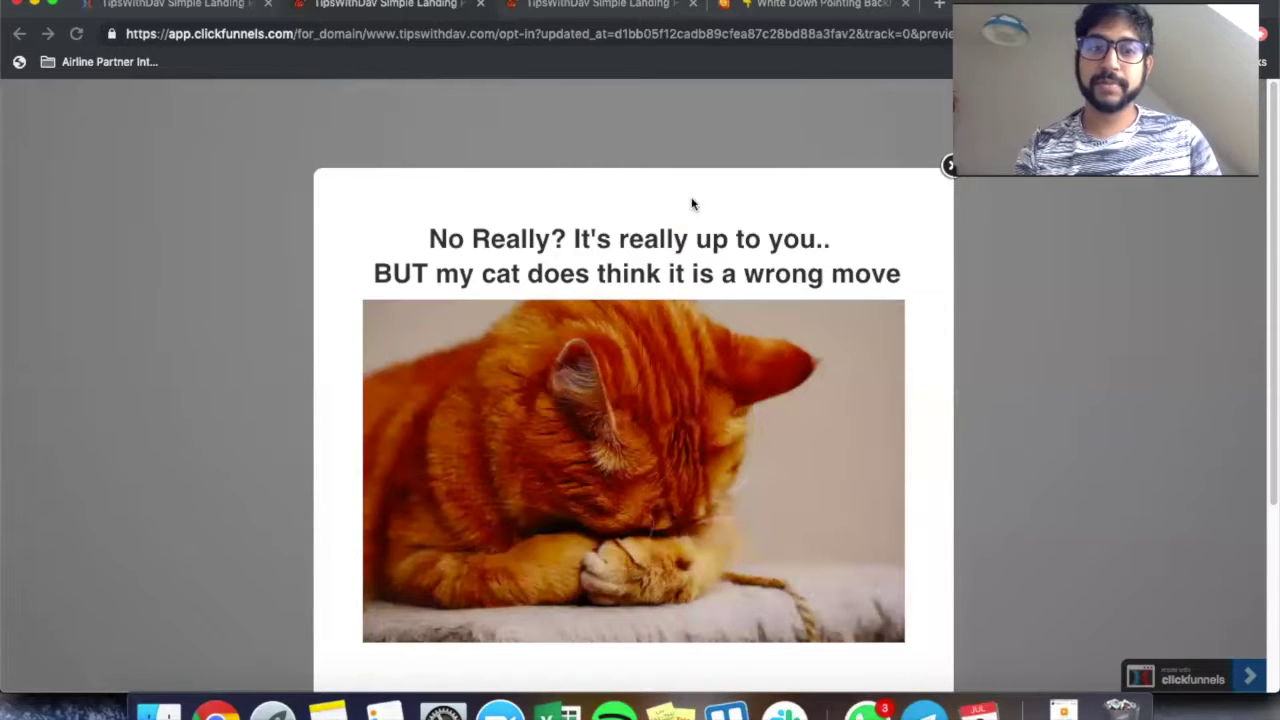
{"action": "scroll", "coordinate": [623, 246], "scroll_direction": "down", "scroll_amount": 5}
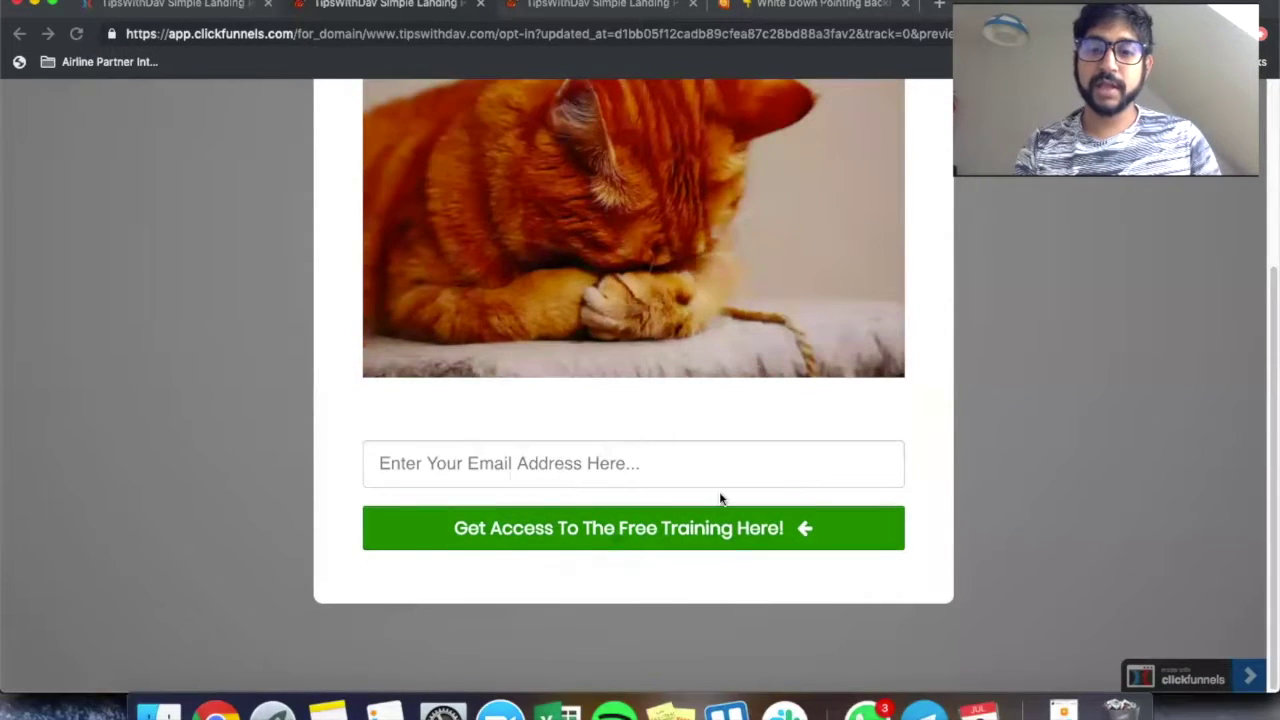
{"action": "scroll", "coordinate": [720, 497], "scroll_direction": "up", "scroll_amount": 5}
{"action": "left_click", "coordinate": [950, 167]}
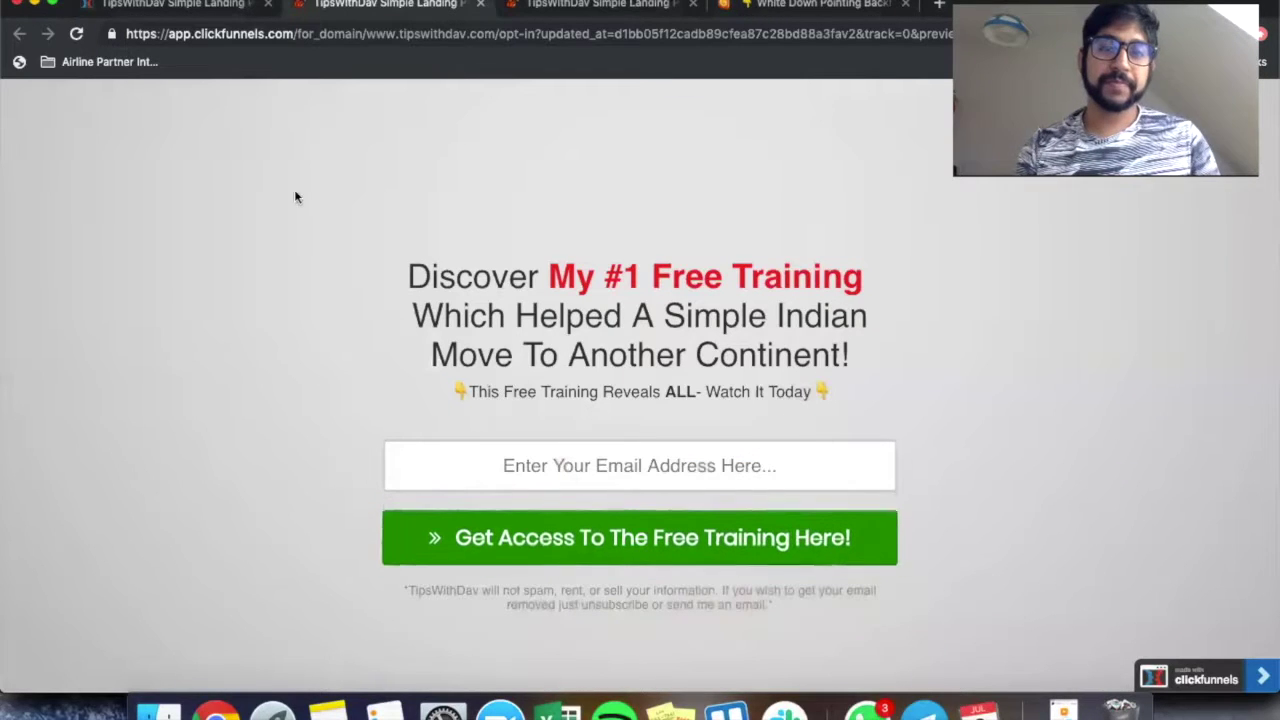
{"action": "left_click", "coordinate": [180, 10]}
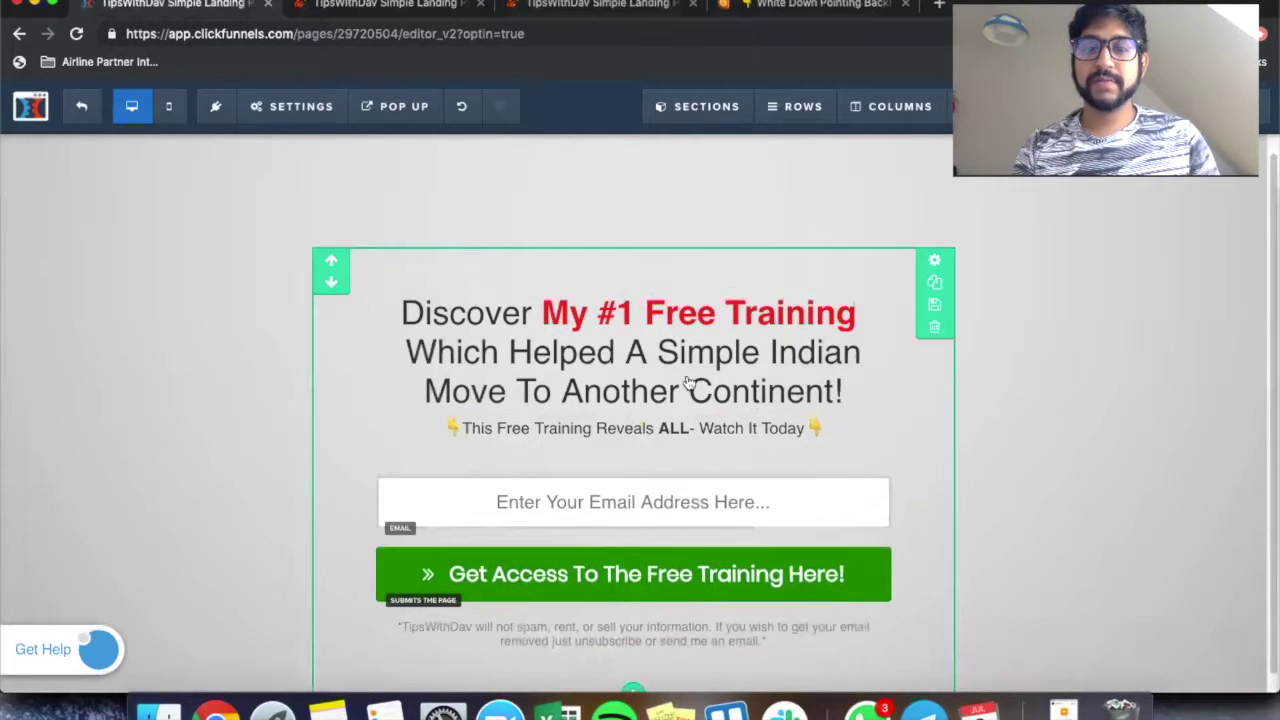
Open the headline's settings, check its icon color choices and set its border color to blue #0000ee.
{"action": "left_click", "coordinate": [876, 296]}
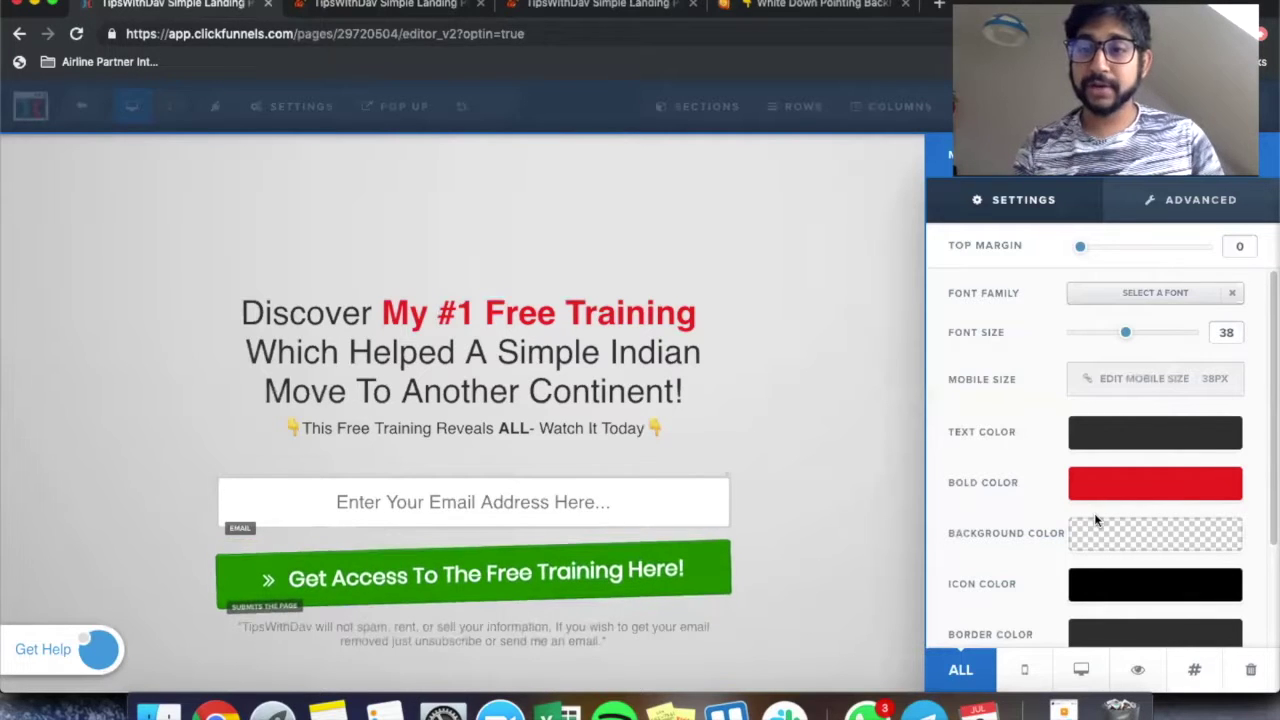
{"action": "scroll", "coordinate": [1133, 356], "scroll_direction": "down", "scroll_amount": 3}
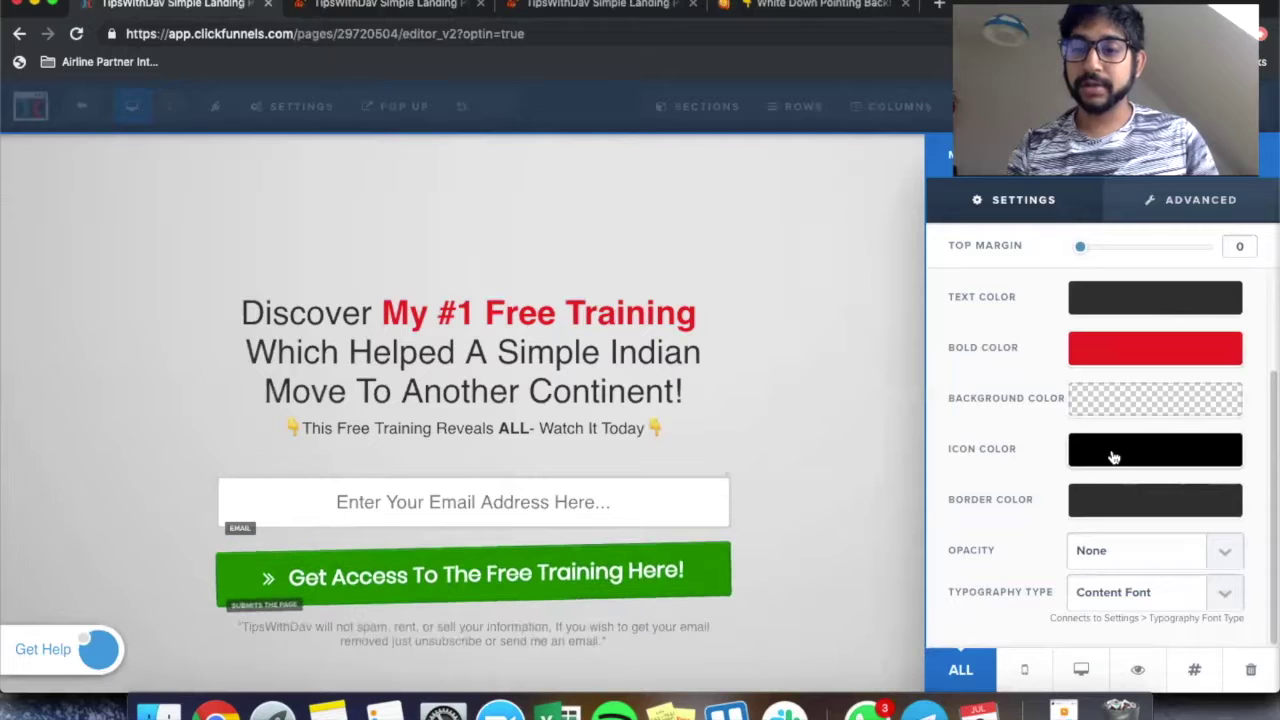
{"action": "left_click", "coordinate": [1113, 457]}
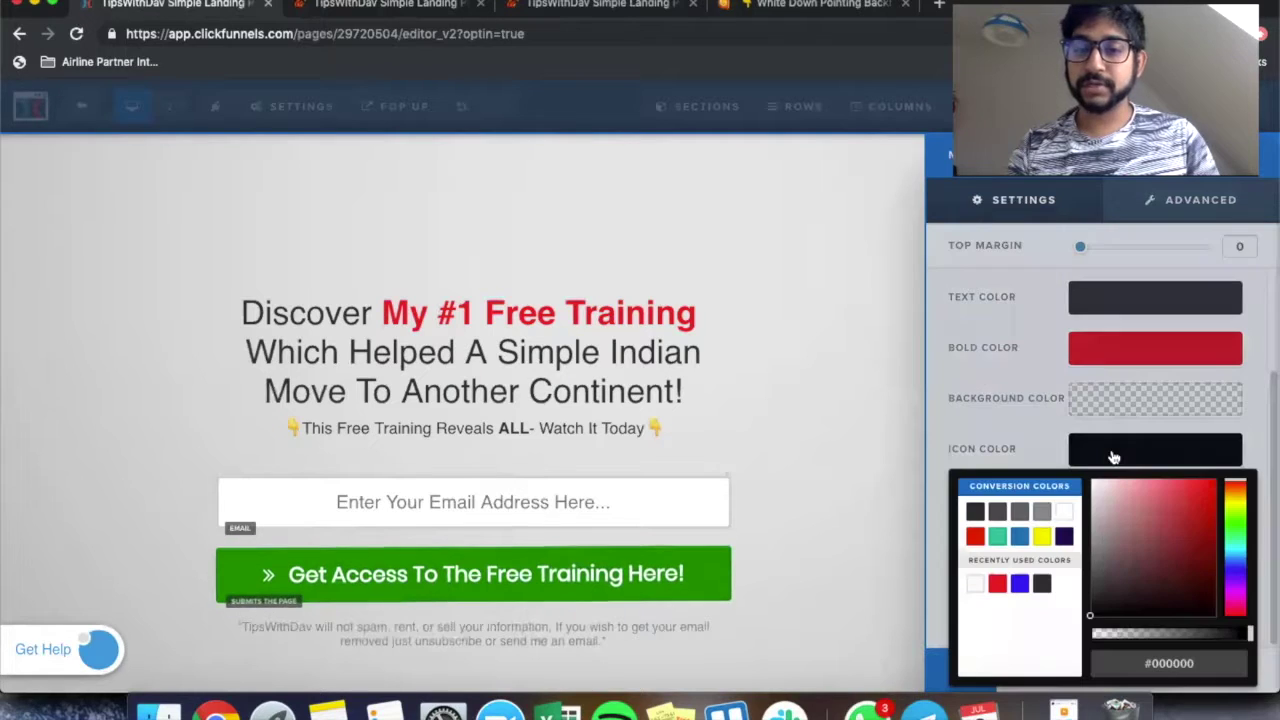
{"action": "left_click", "coordinate": [1002, 432]}
{"action": "left_click", "coordinate": [1124, 507]}
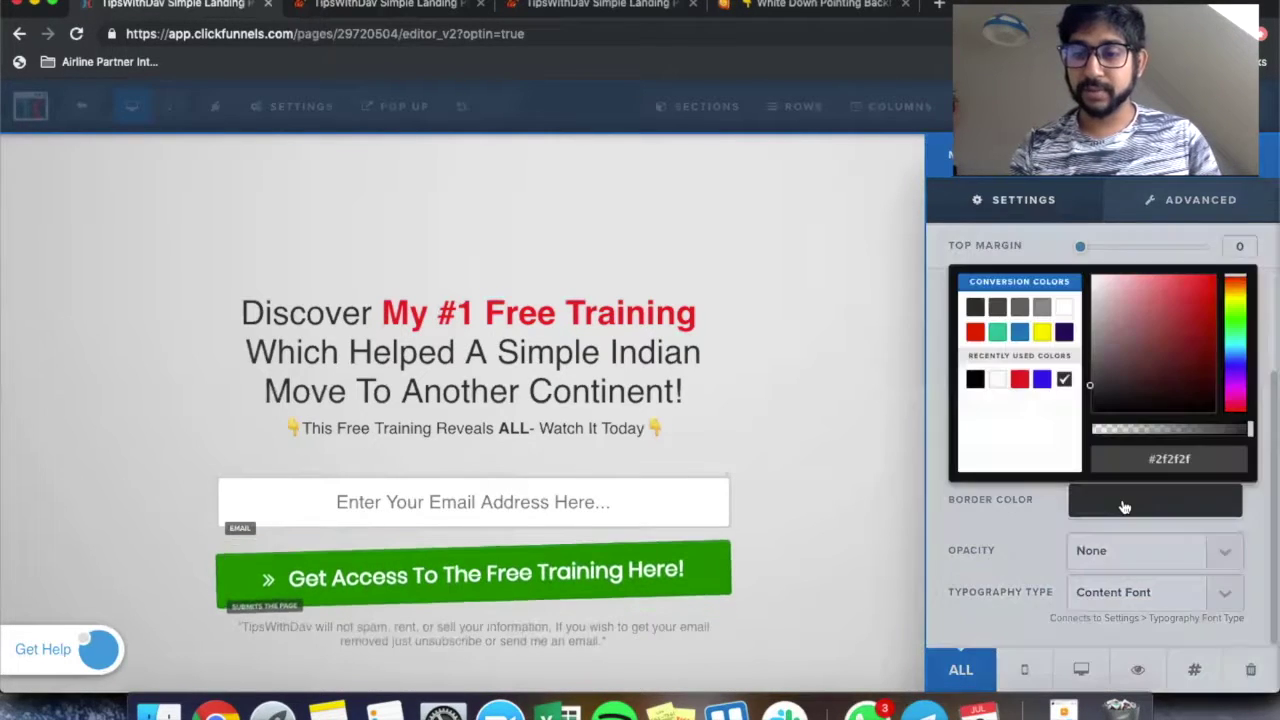
{"action": "left_click", "coordinate": [1041, 380]}
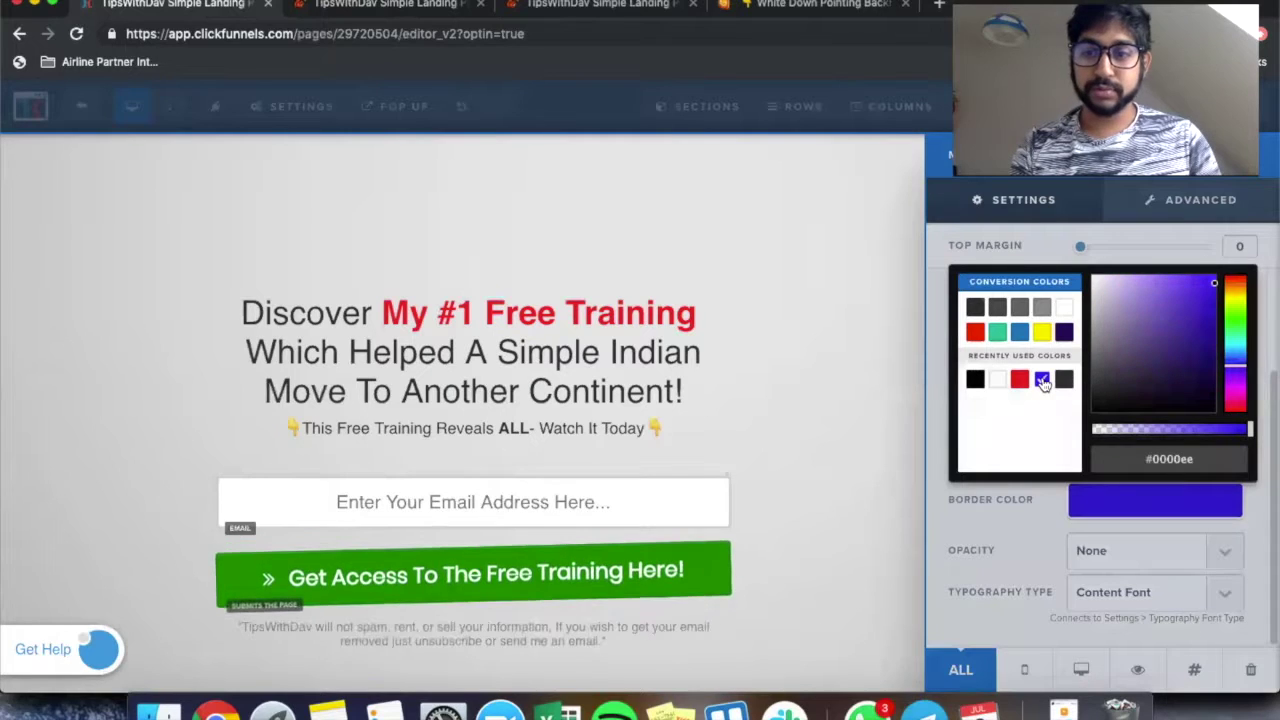
{"action": "left_click", "coordinate": [965, 532]}
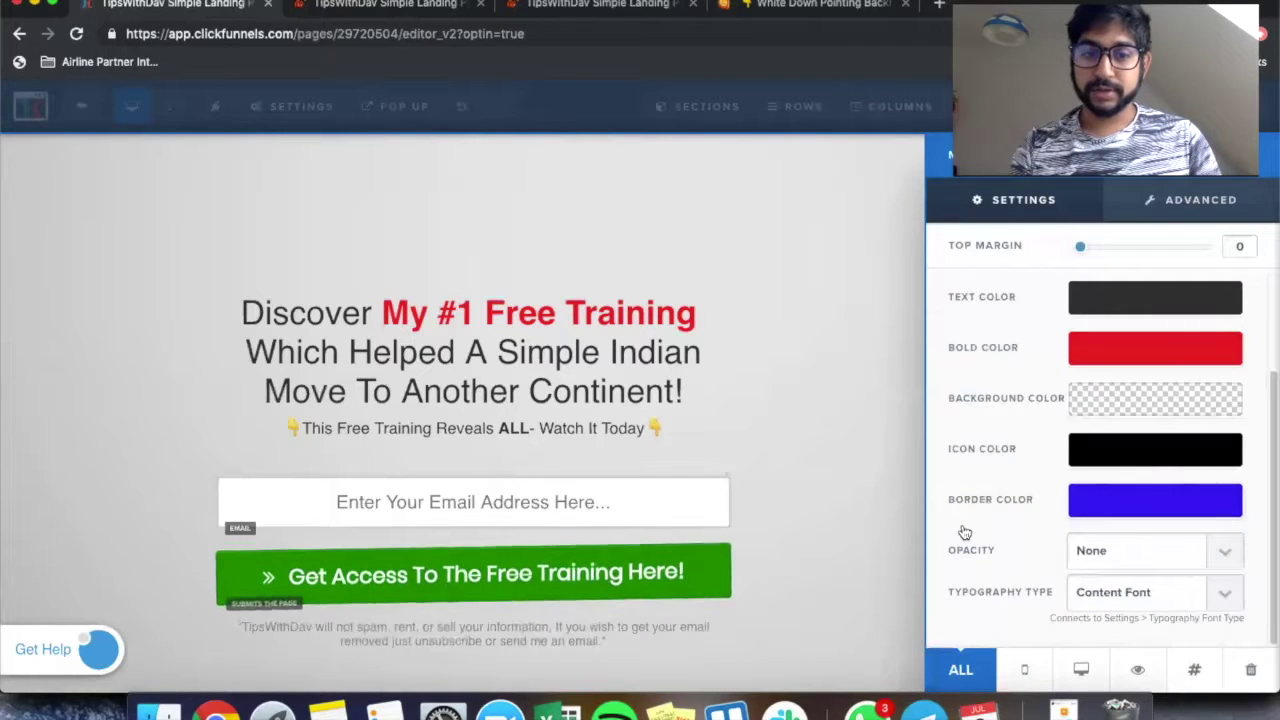
Restore the headline's border color to dark grey #2f2f2f and close its settings.
{"action": "left_click", "coordinate": [1138, 500]}
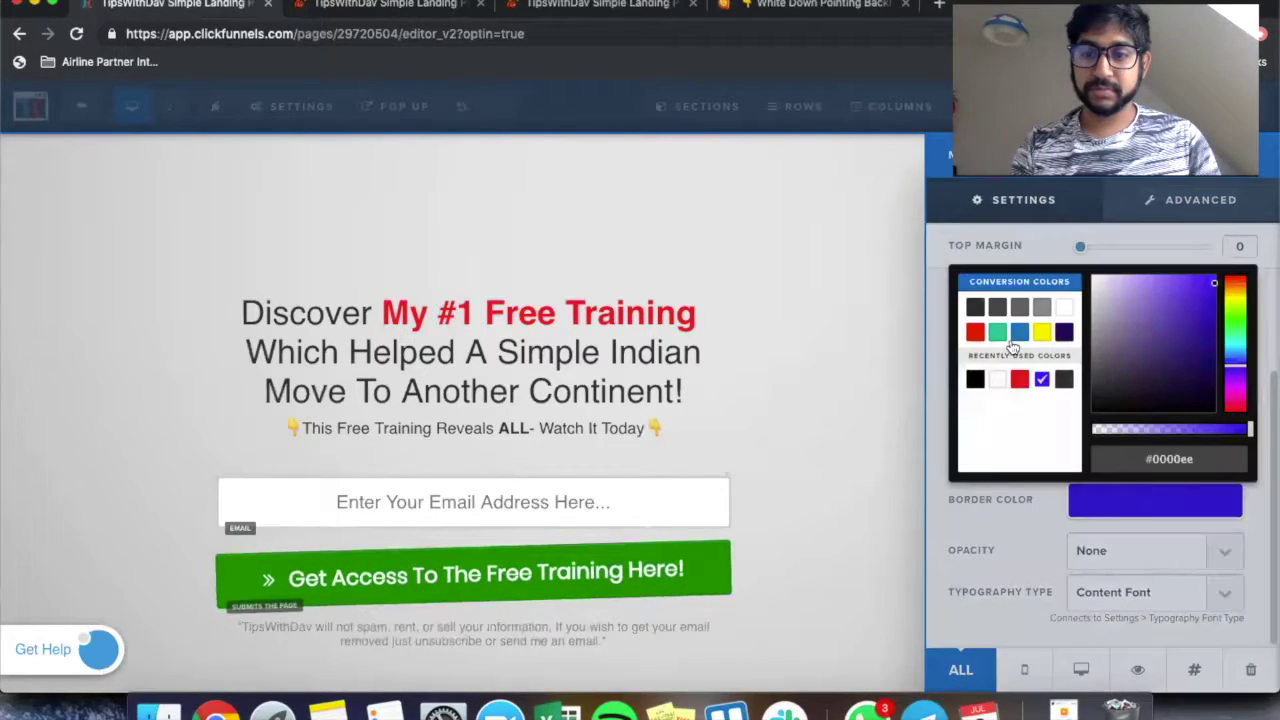
{"action": "left_click", "coordinate": [1063, 380]}
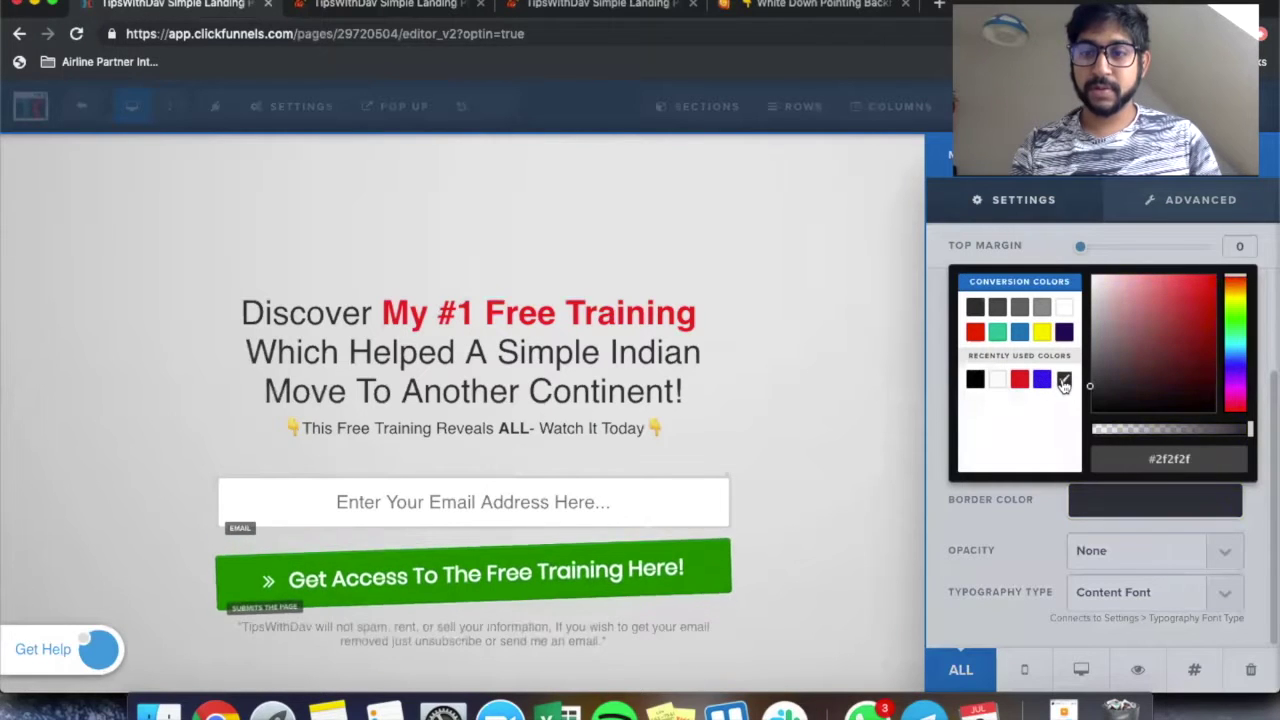
{"action": "left_click", "coordinate": [1012, 523]}
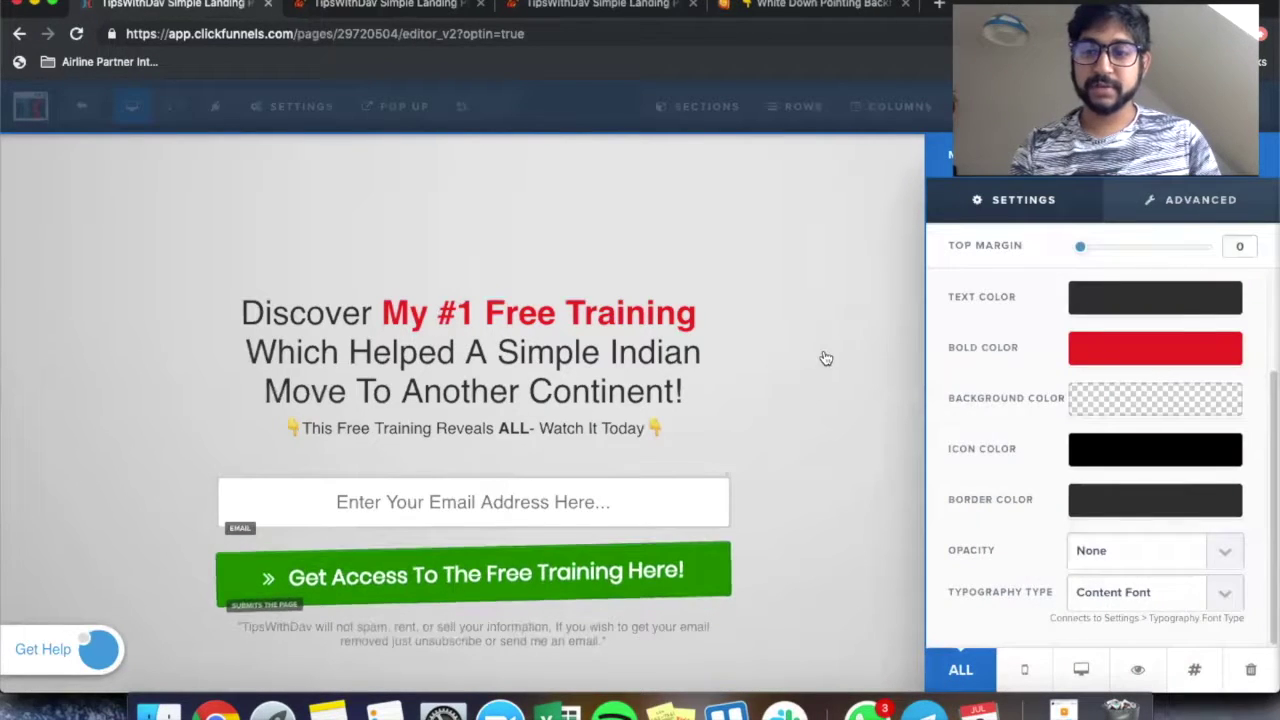
{"action": "scroll", "coordinate": [1026, 416], "scroll_direction": "up", "scroll_amount": 3}
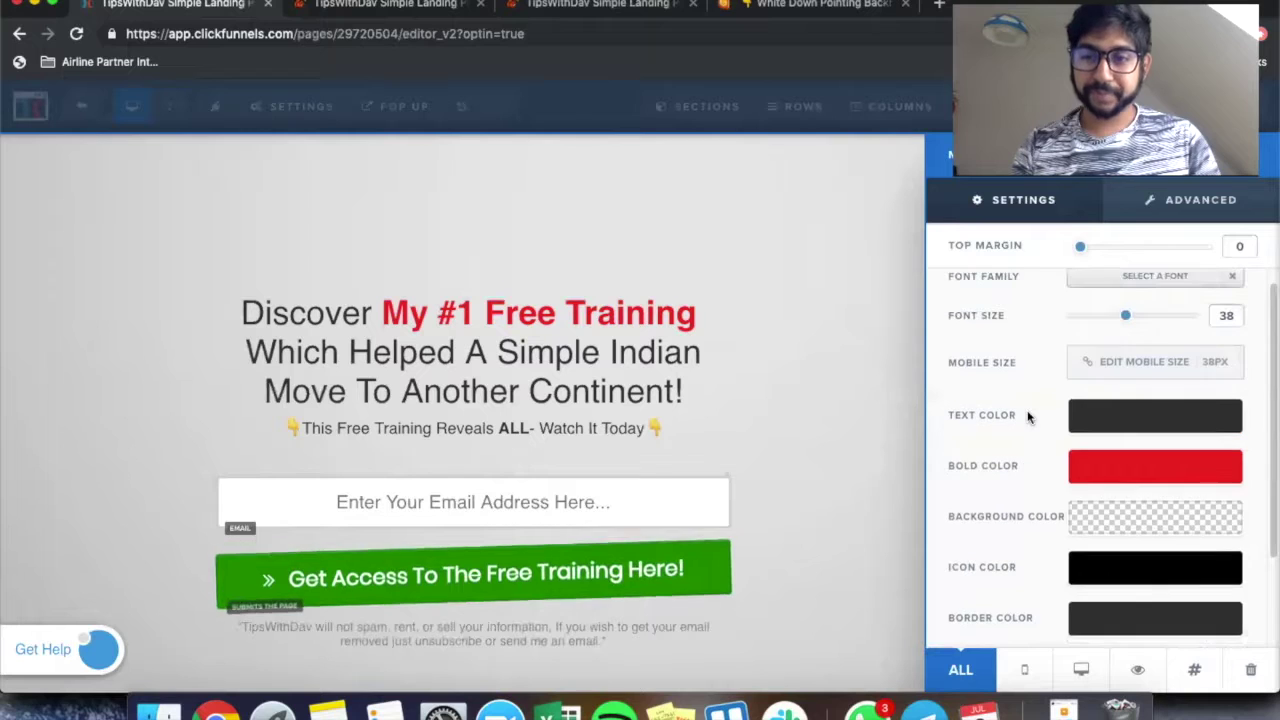
{"action": "left_click", "coordinate": [530, 583]}
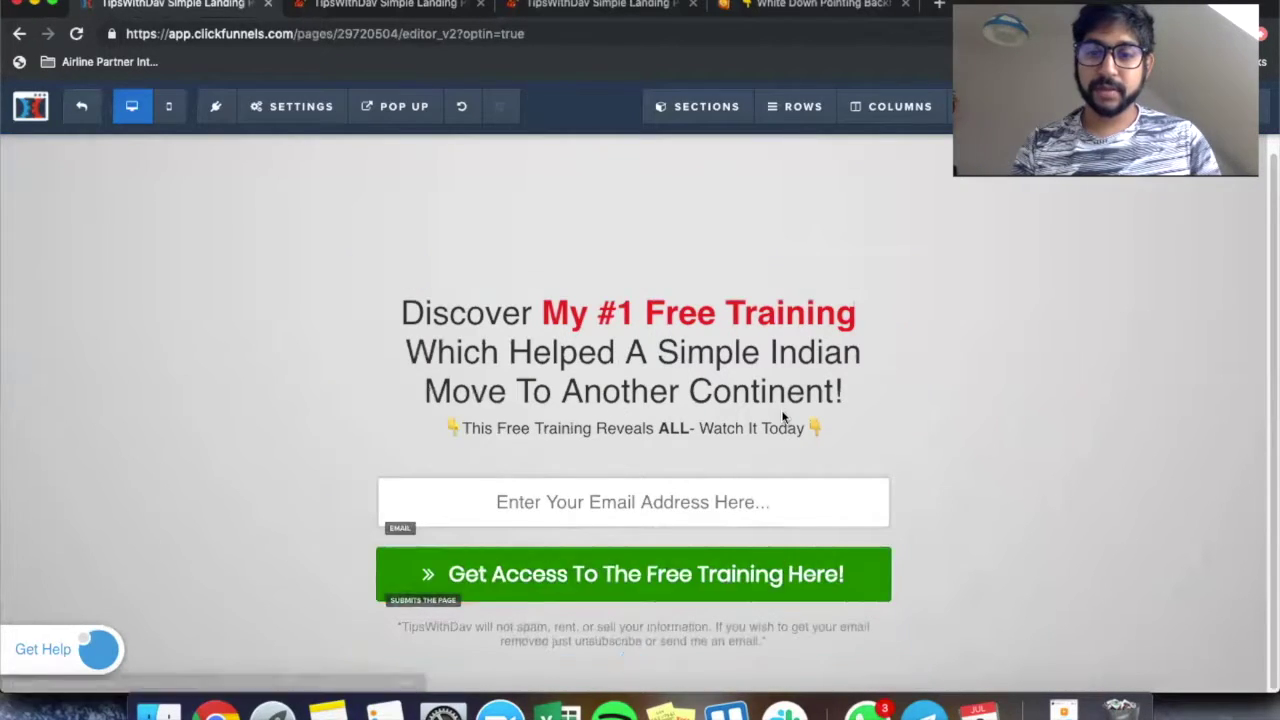
Open the green submit button's settings and examine the actions that can be assigned to it.
{"action": "left_click", "coordinate": [811, 597]}
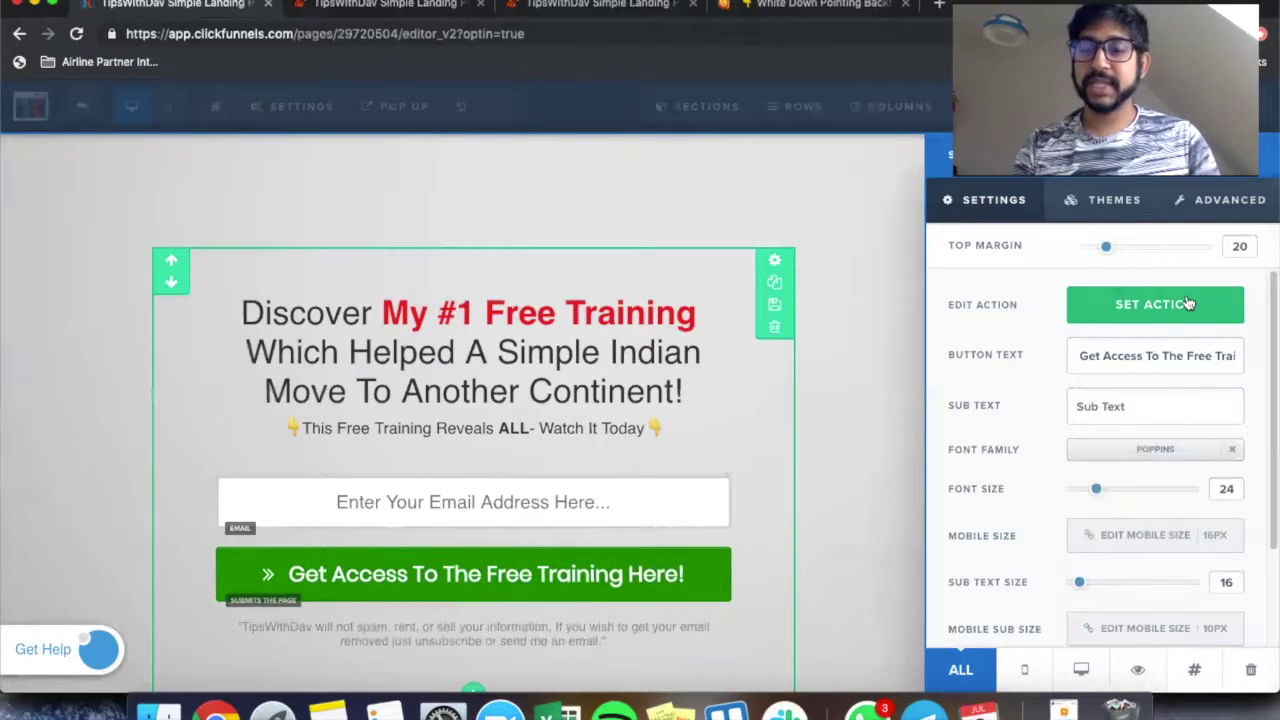
{"action": "left_click", "coordinate": [1190, 318]}
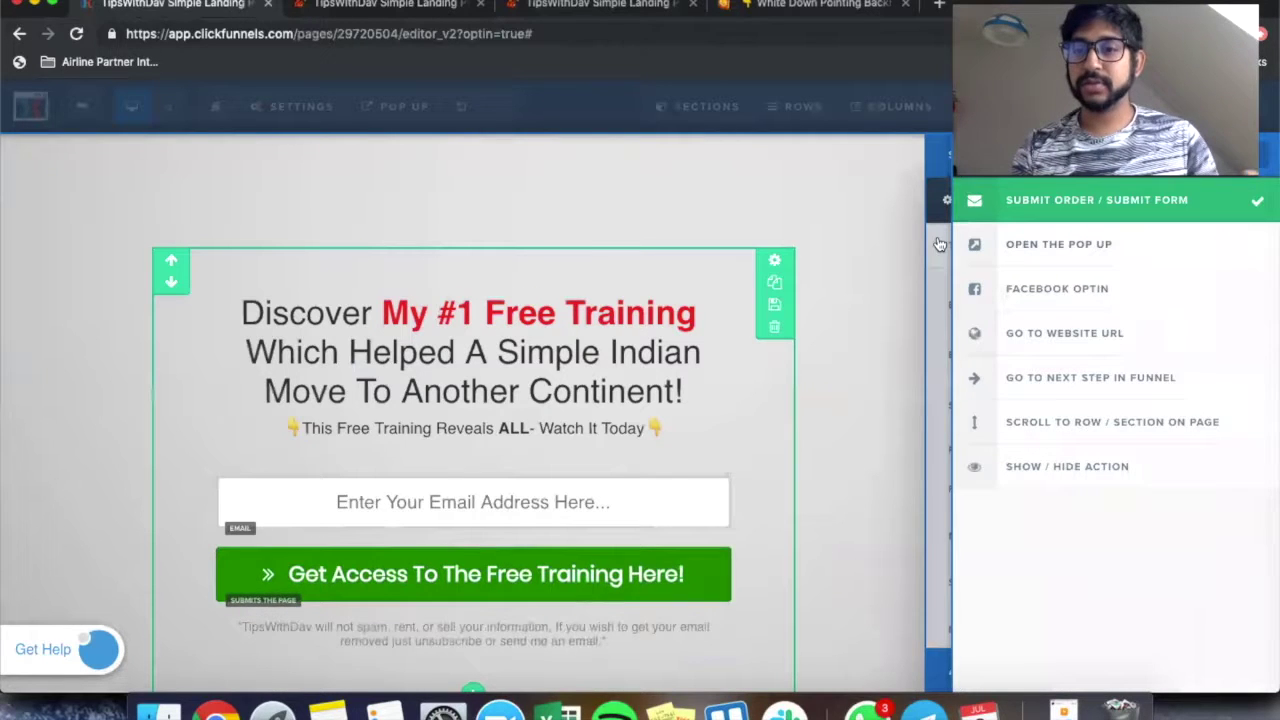
{"action": "left_click", "coordinate": [940, 270]}
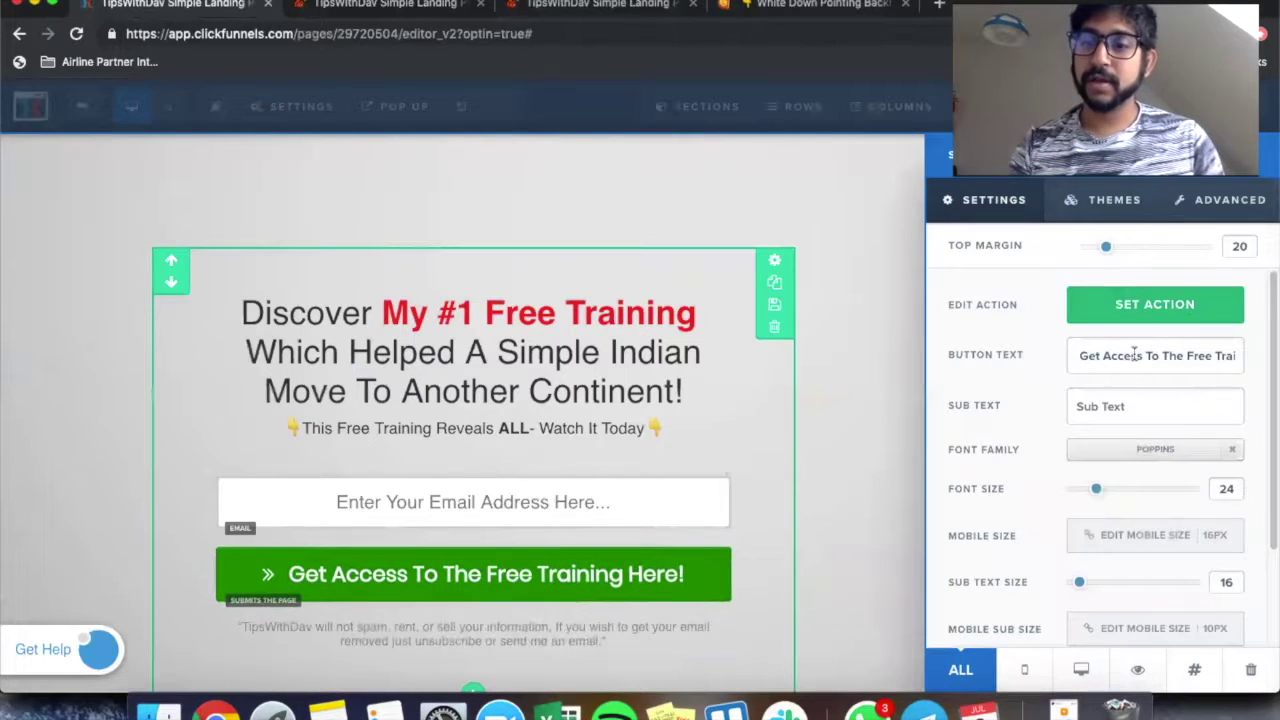
In the submit button's advanced styles, try the Pulse Glow (loop) and Bounce (loop) button effects.
{"action": "scroll", "coordinate": [1103, 583], "scroll_direction": "down", "scroll_amount": 3}
{"action": "scroll", "coordinate": [1103, 583], "scroll_direction": "up", "scroll_amount": 3}
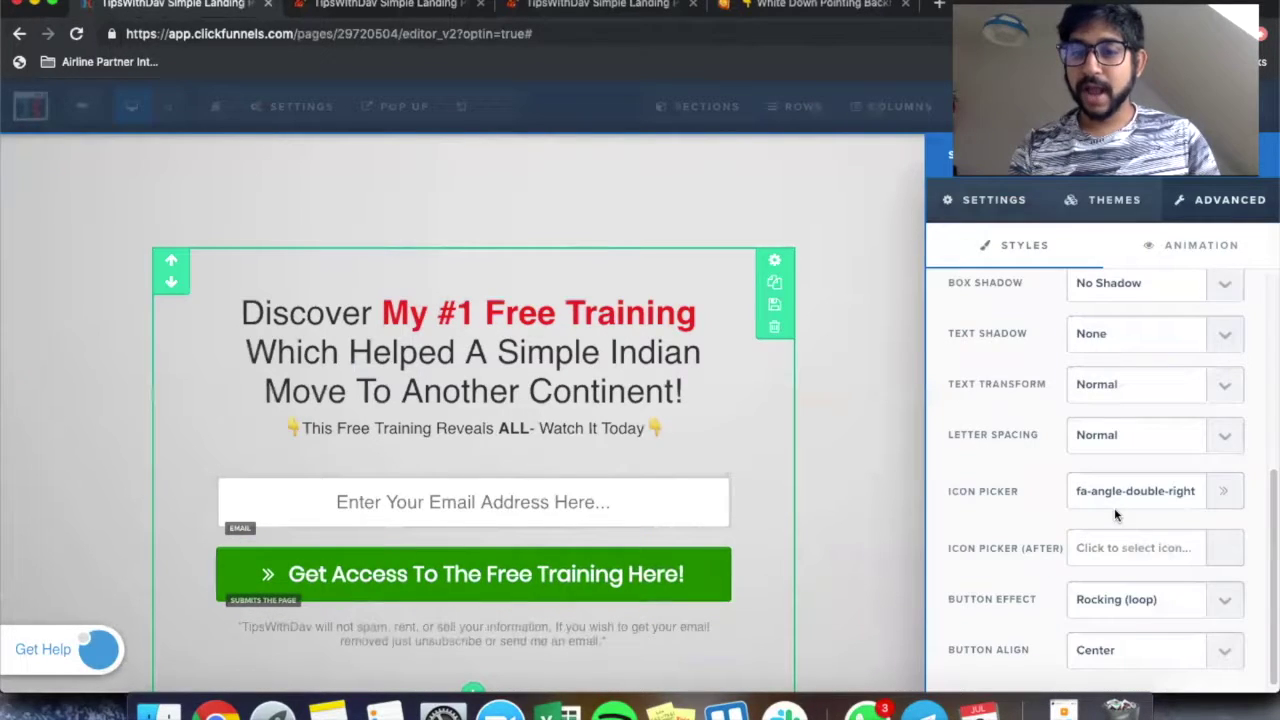
{"action": "left_click", "coordinate": [1117, 605]}
{"action": "left_click", "coordinate": [1117, 589]}
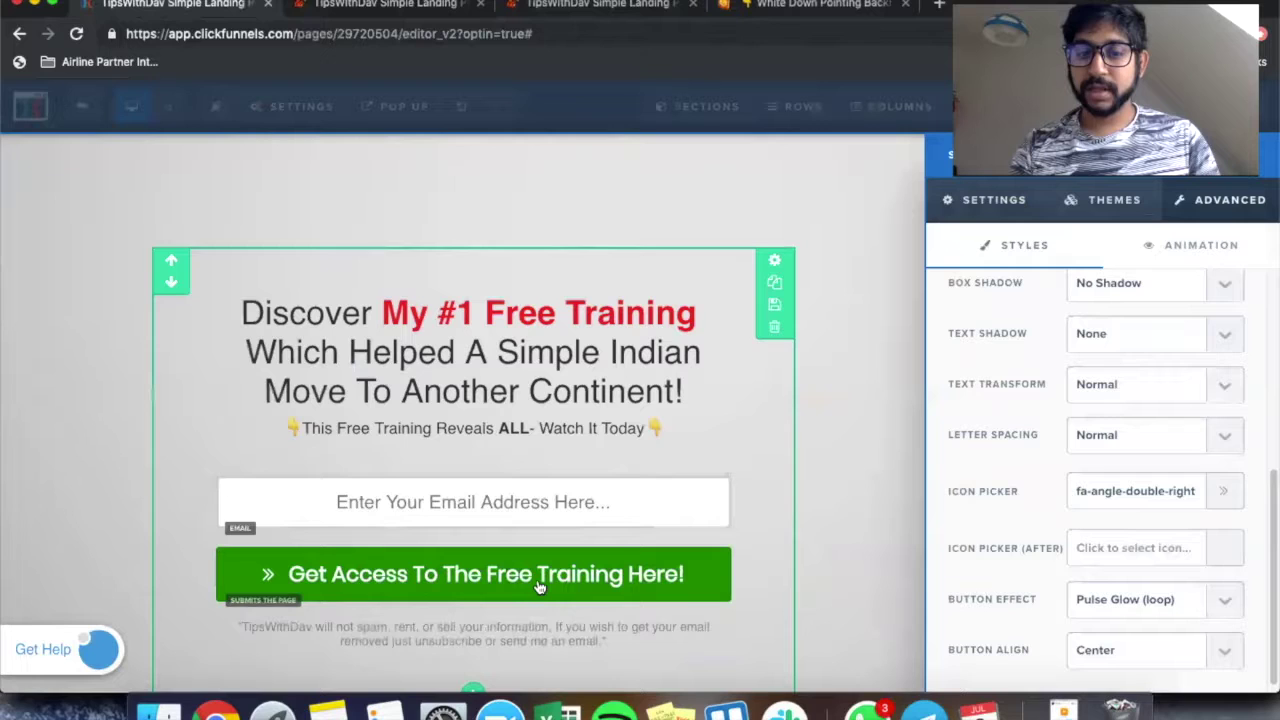
{"action": "left_click", "coordinate": [1108, 605]}
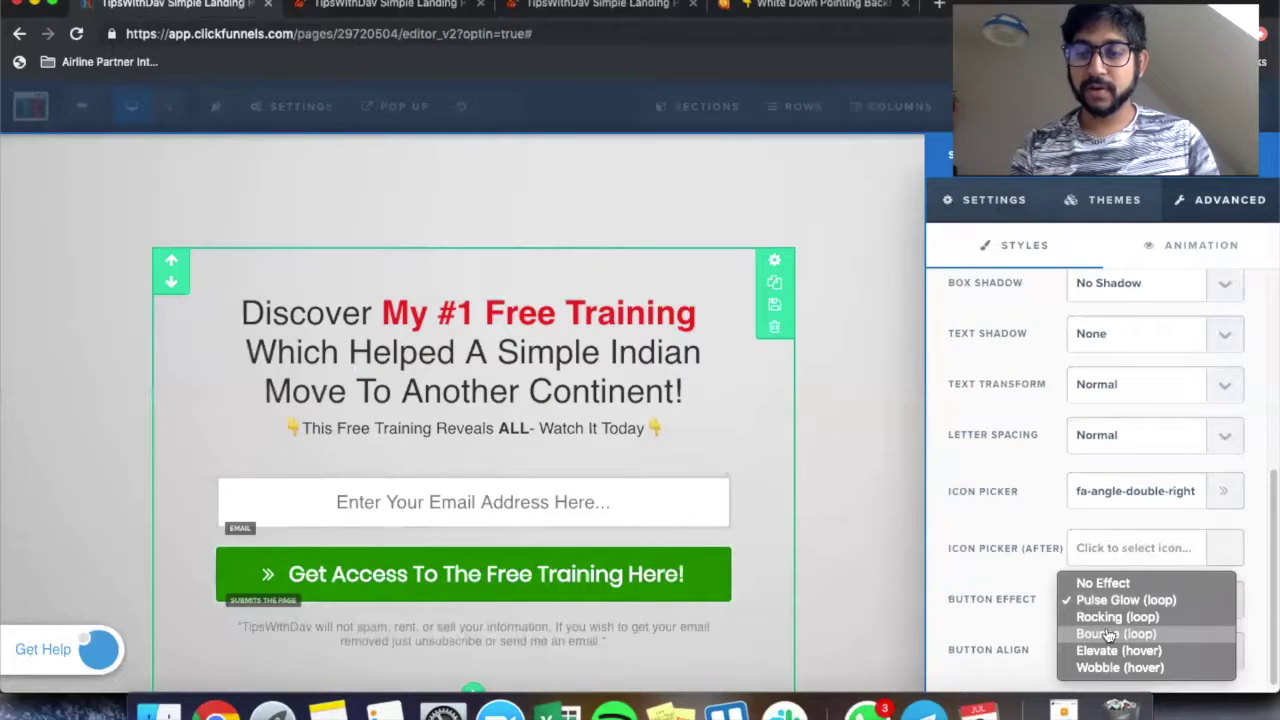
{"action": "left_click", "coordinate": [1108, 634]}
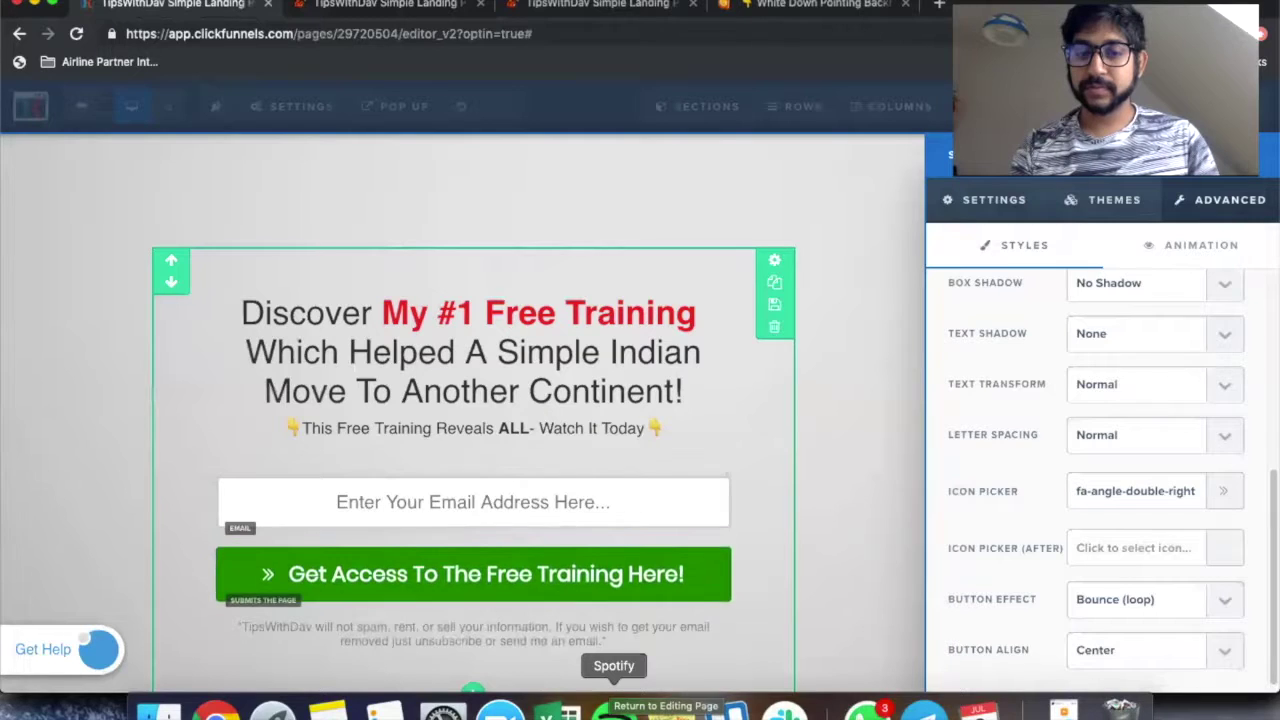
Set the submit button's effect back to Rocking (loop) and keep that choice after reviewing the other effects.
{"action": "left_click", "coordinate": [1082, 606]}
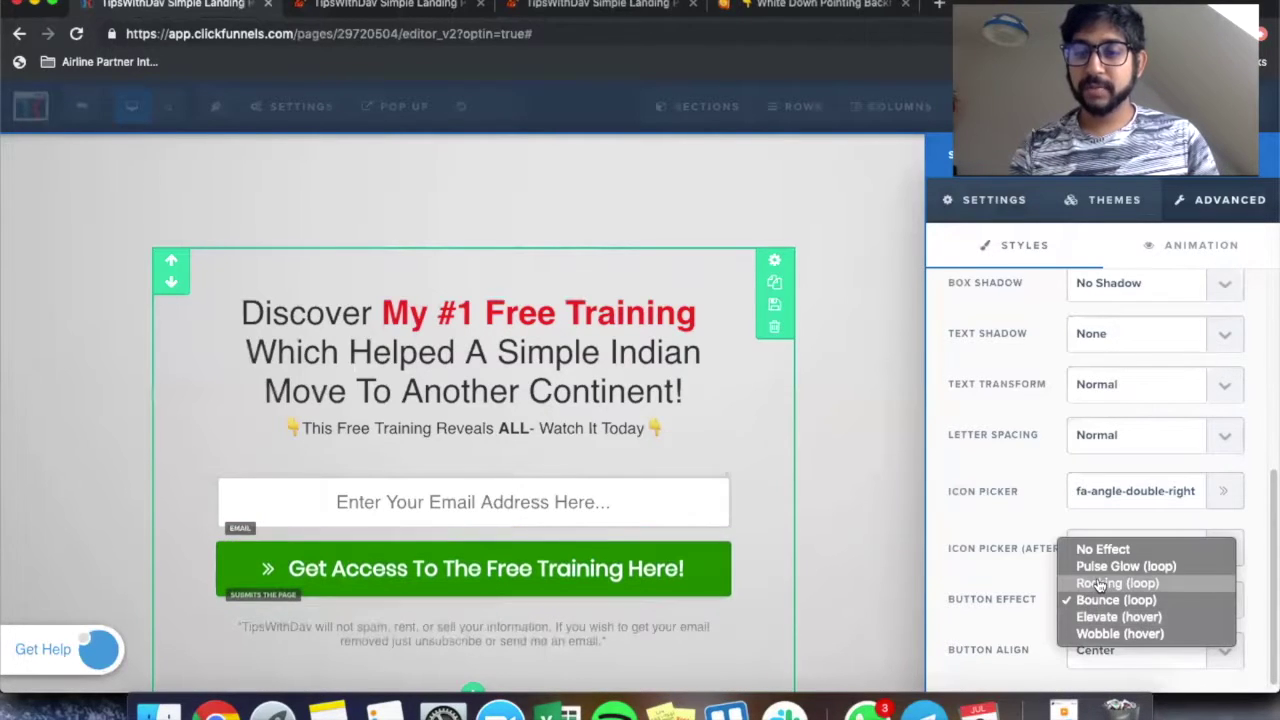
{"action": "left_click", "coordinate": [1096, 583]}
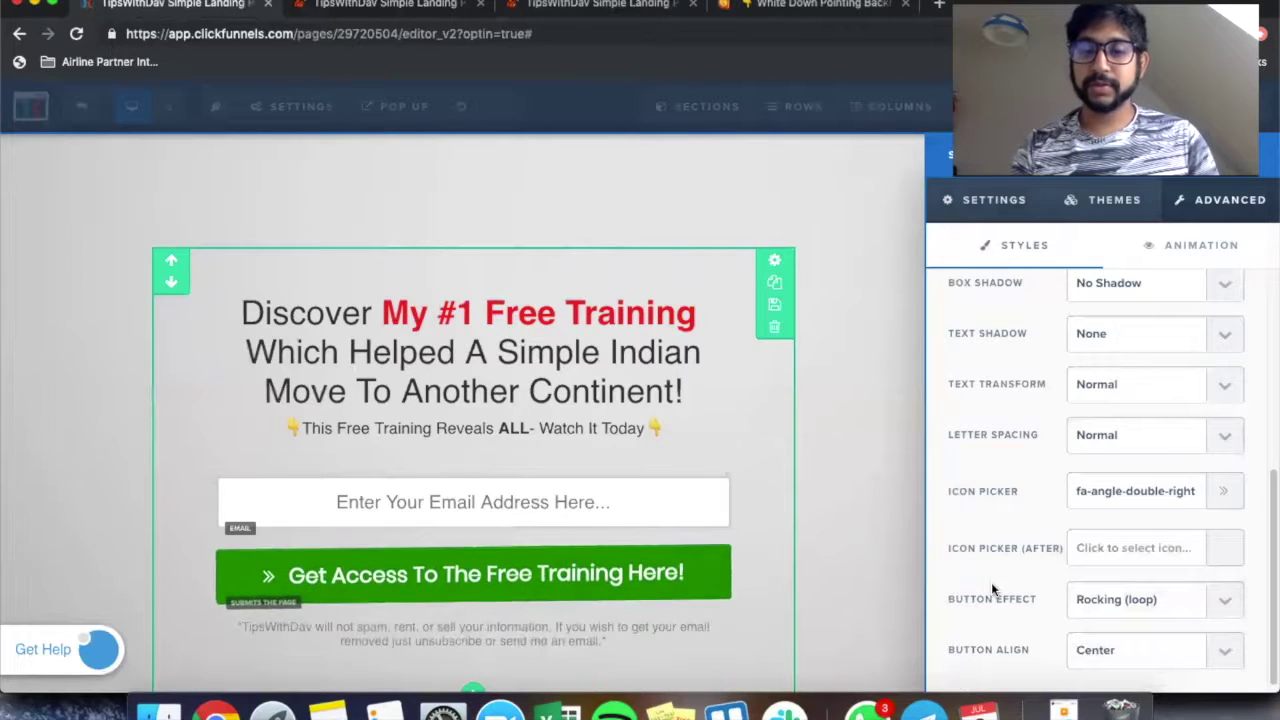
{"action": "left_click", "coordinate": [1090, 606]}
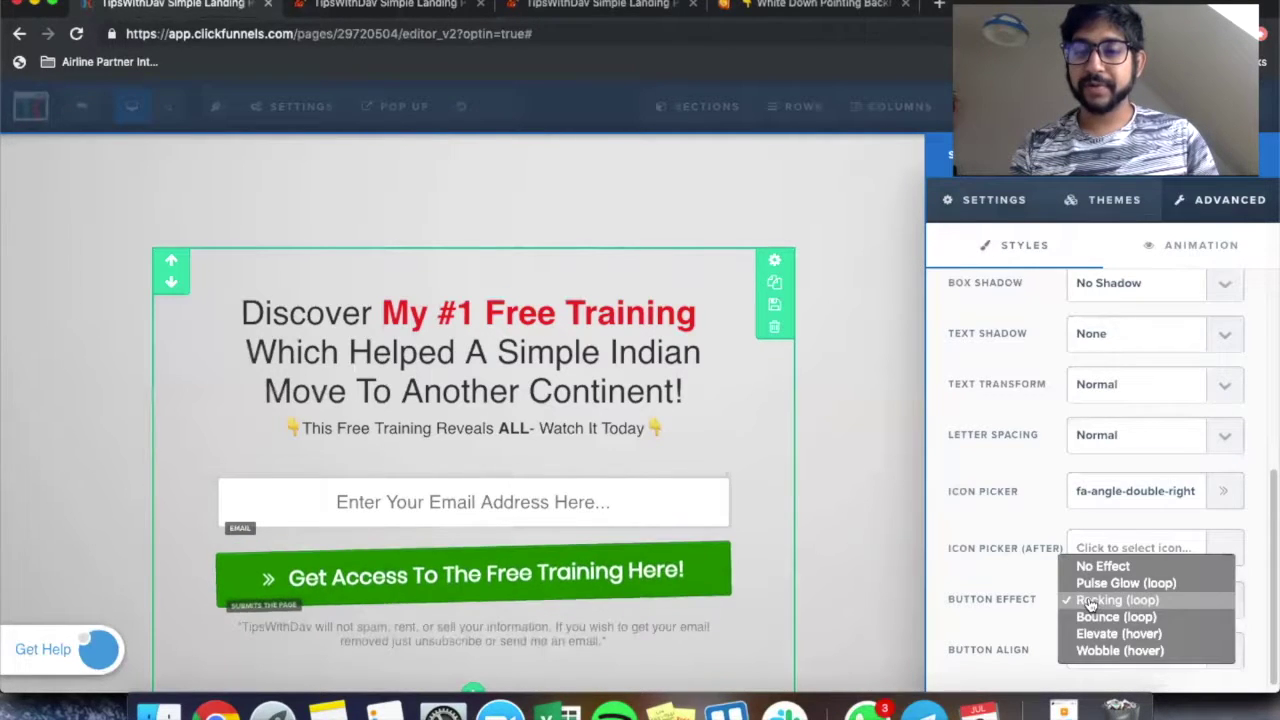
{"action": "left_click", "coordinate": [986, 434]}
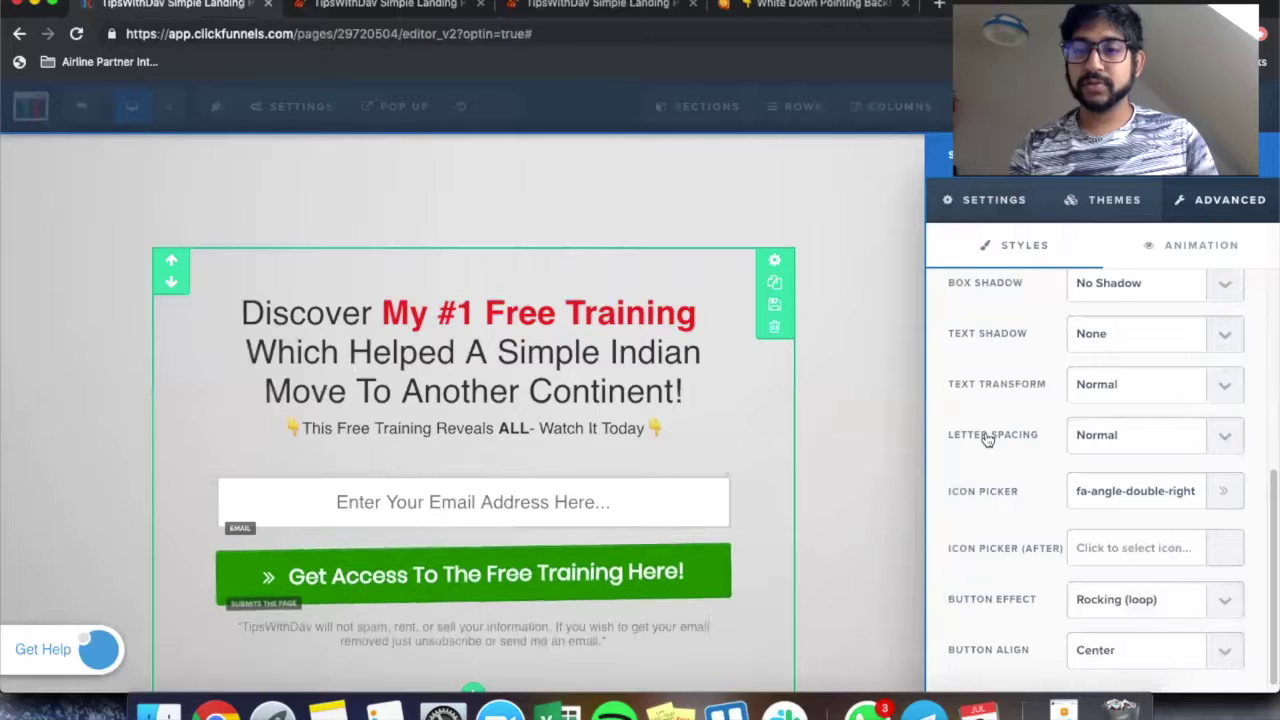
Close the submit button's settings and exit the page editor, confirming to leave the site.
{"action": "left_click", "coordinate": [843, 281]}
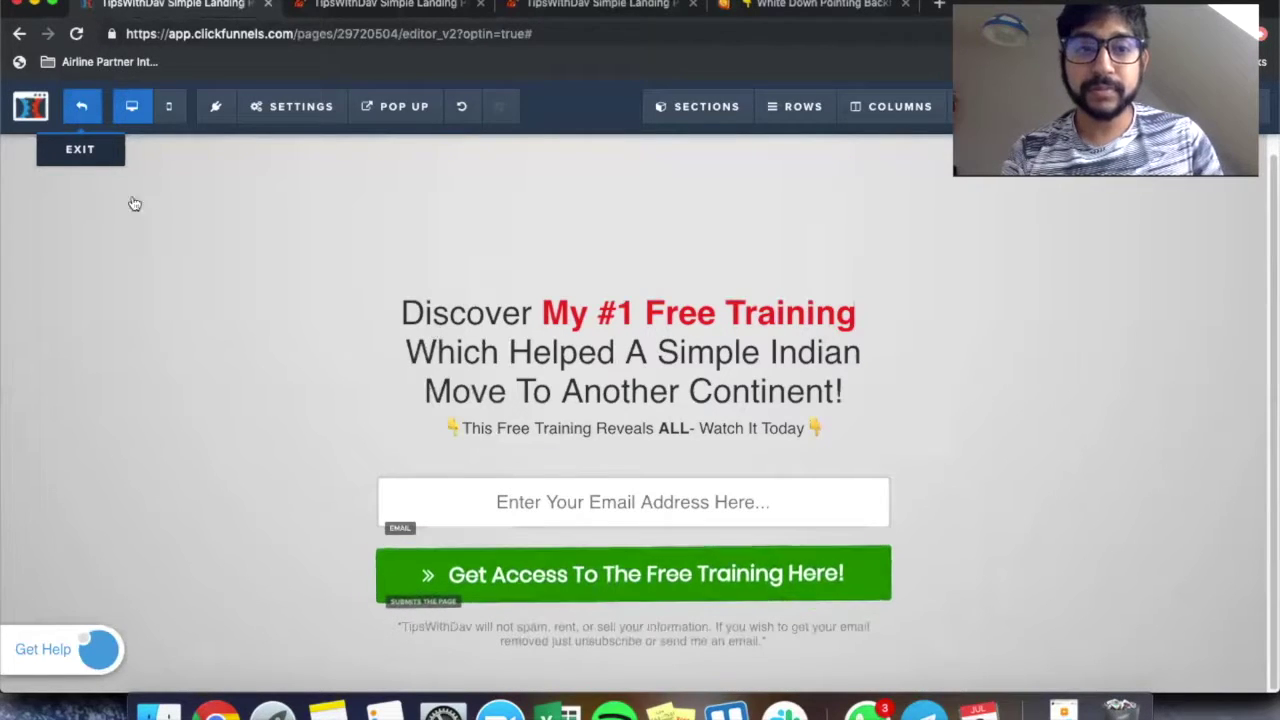
{"action": "left_click", "coordinate": [78, 117]}
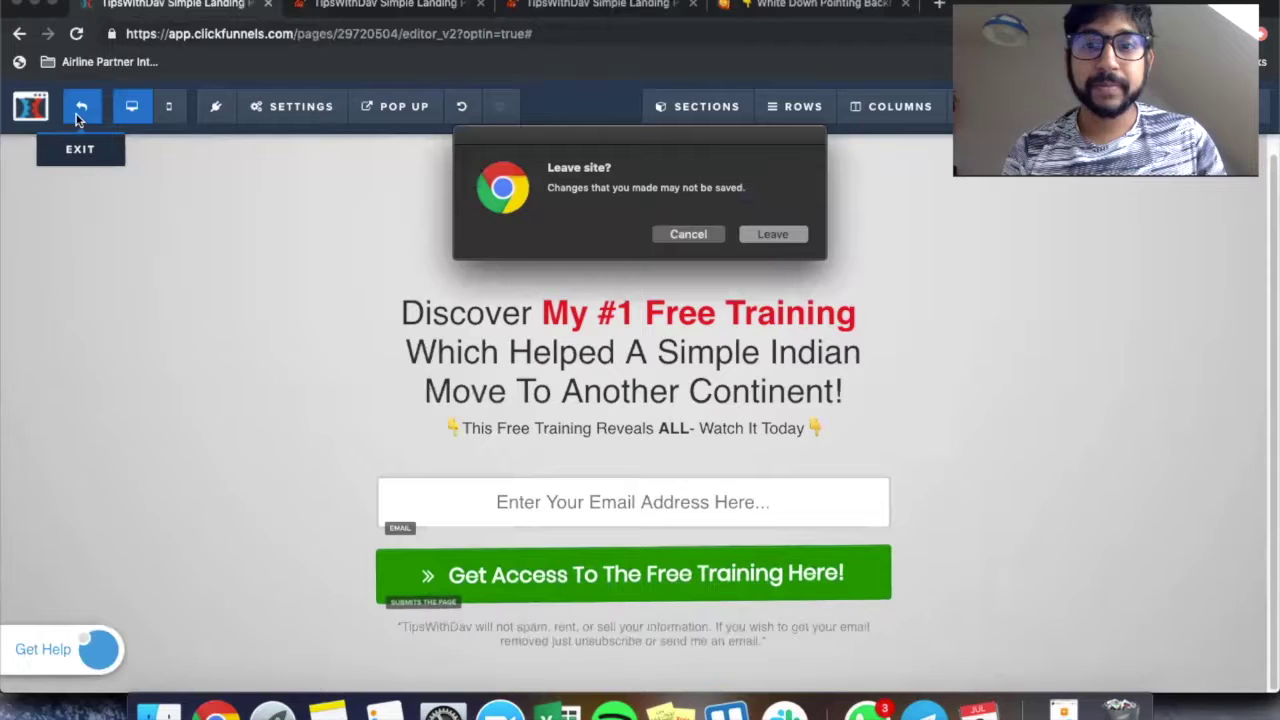
{"action": "left_click", "coordinate": [774, 234]}
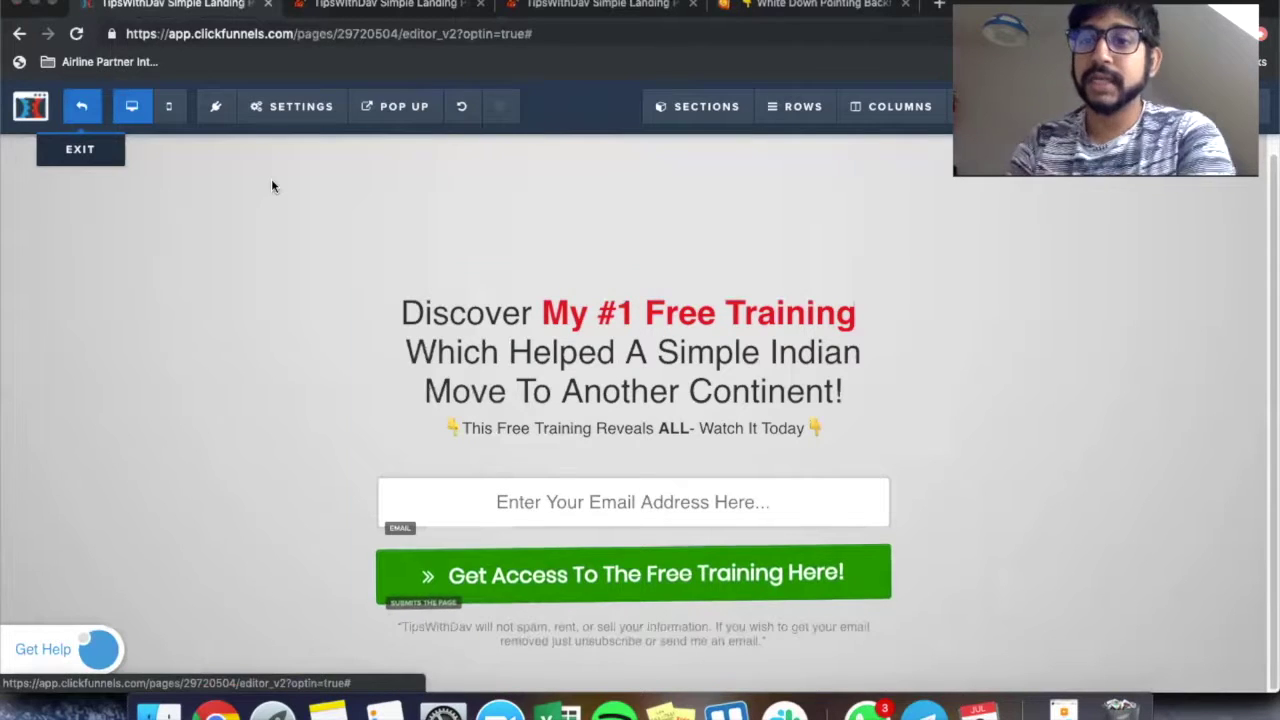